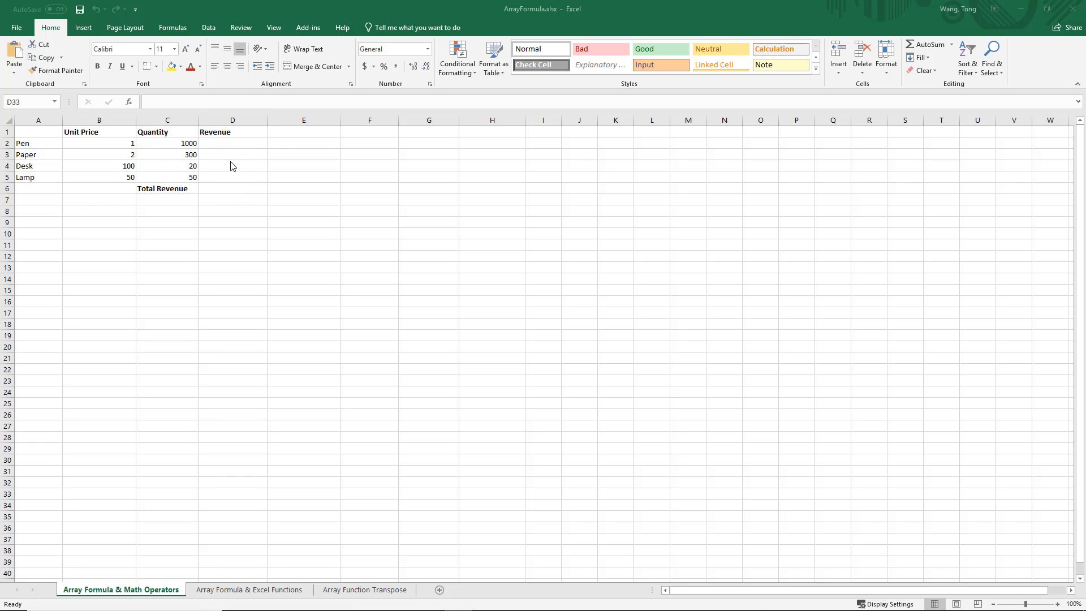
Step: Enter the formula =B2*C2 in D2 to compute the Pen's revenue from unit price and quantity
{"action": "left_click", "coordinate": [262, 146]}
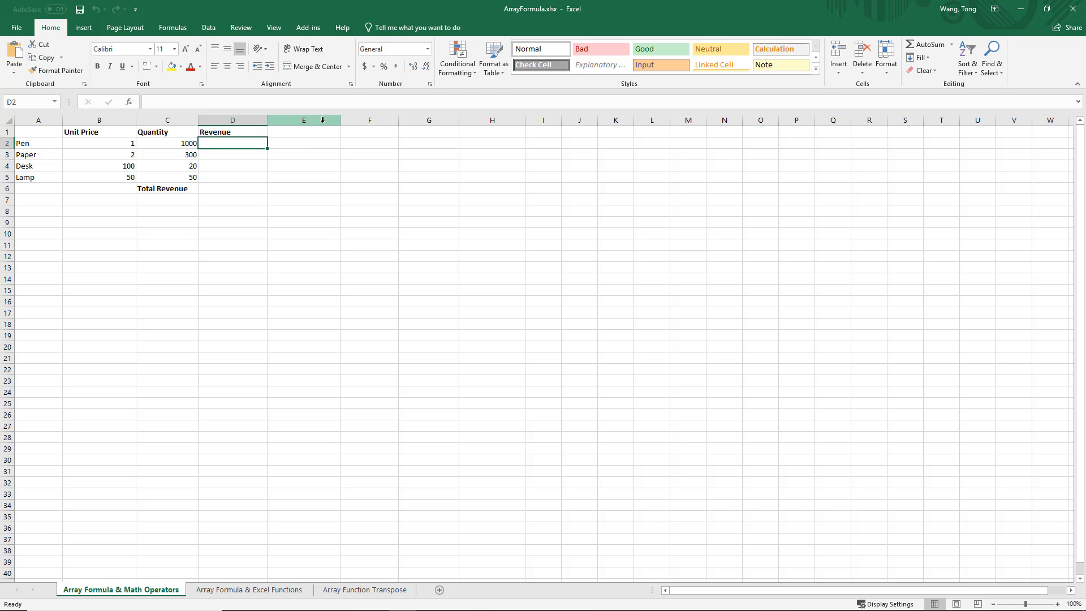
{"action": "type", "text": "="}
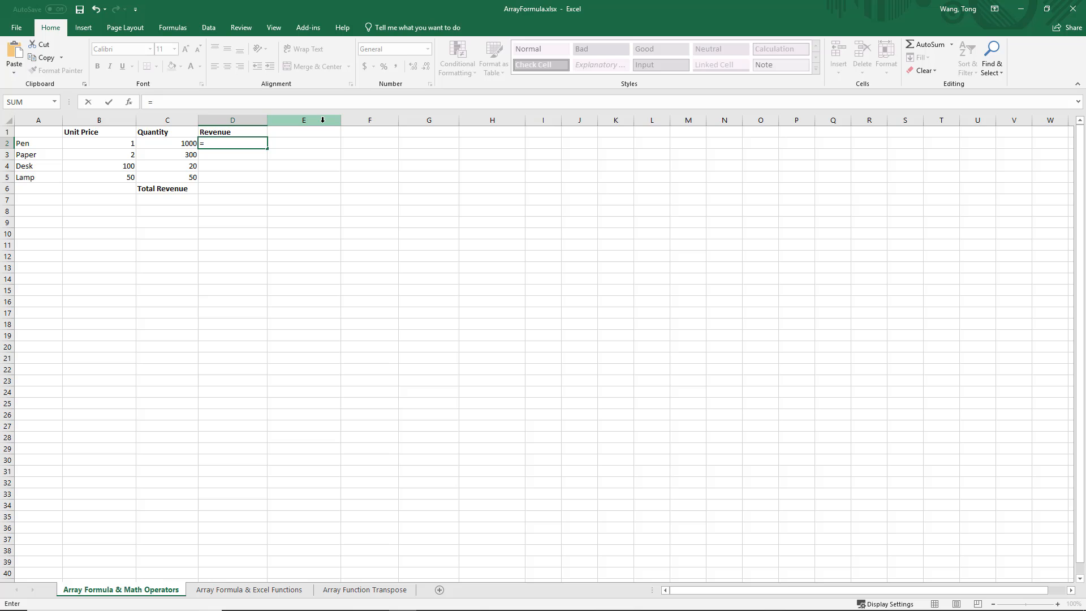
{"action": "type", "text": "b2"}
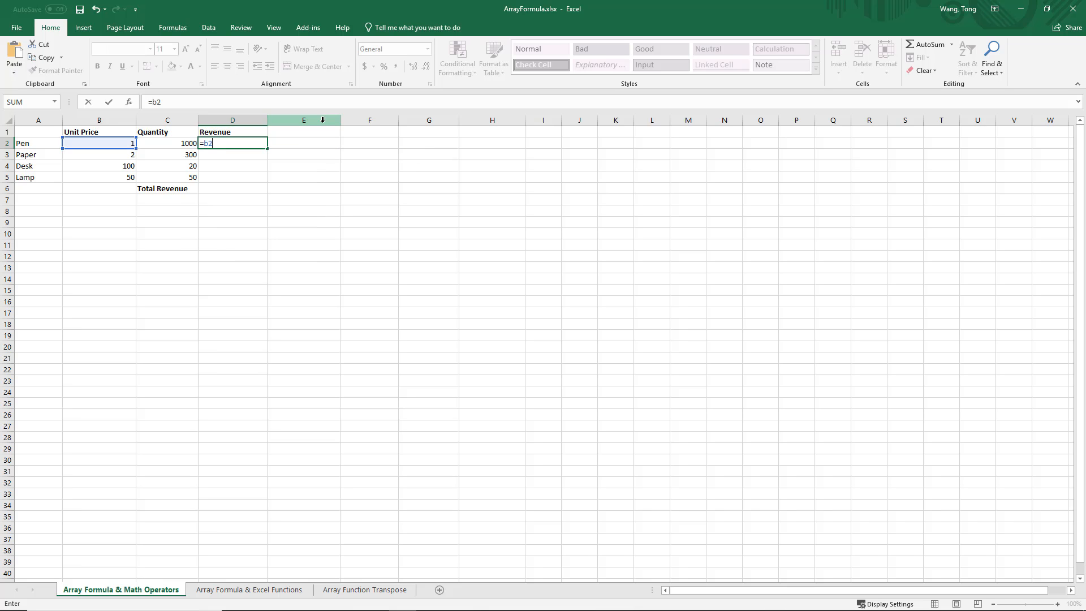
{"action": "type", "text": "*c2"}
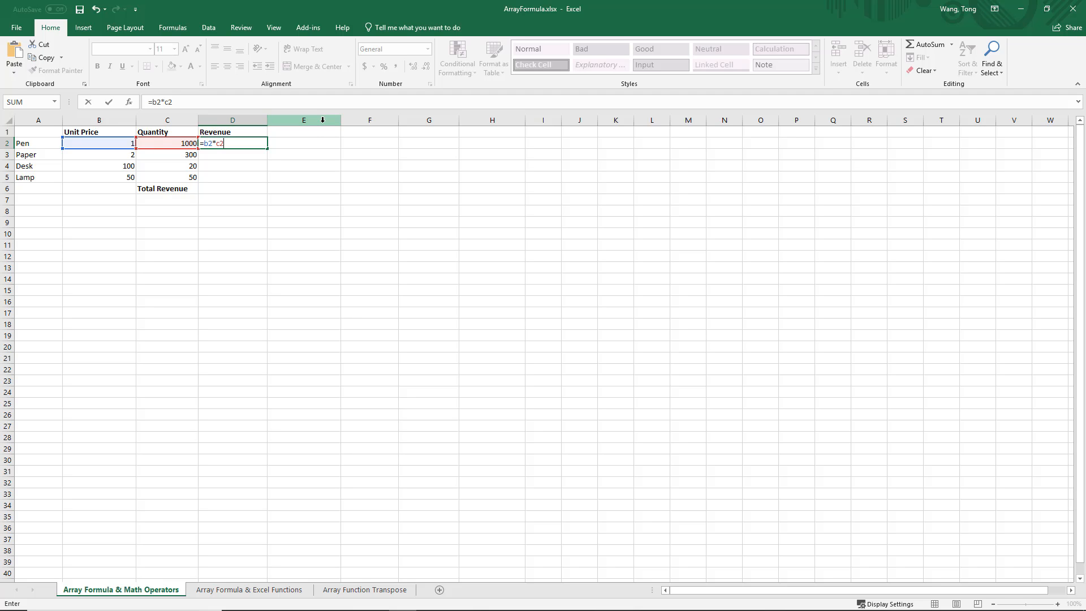
{"action": "key", "text": "ctrl+Return"}
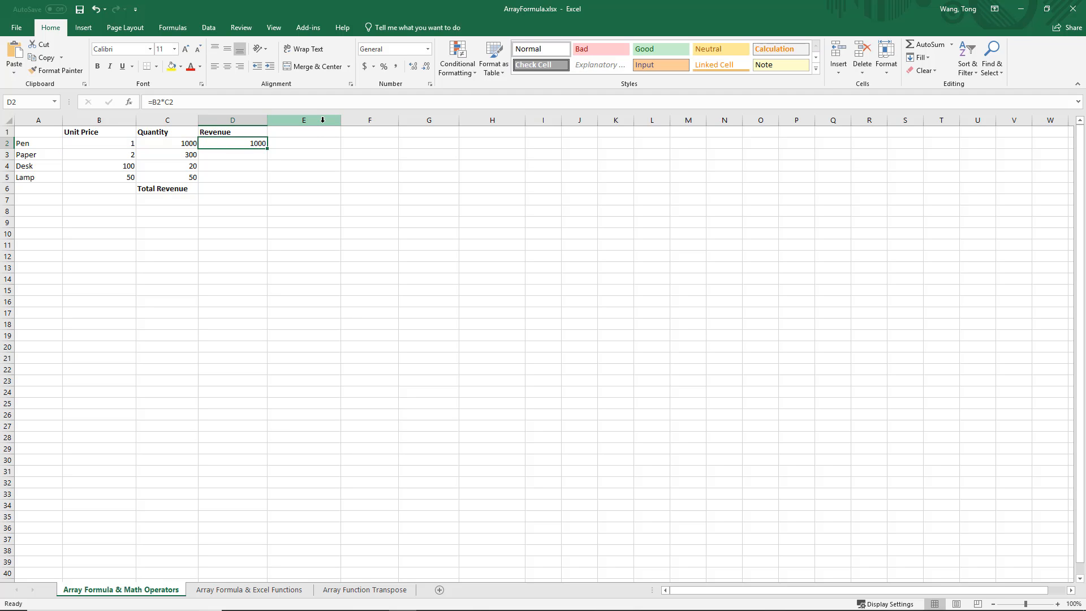
Step: Fill the revenue formula from D2 down through D5 for the Paper, Desk and Lamp rows
{"action": "key", "text": "shift+Down"}
{"action": "key", "text": "shift+Down"}
{"action": "key", "text": "shift+Down"}
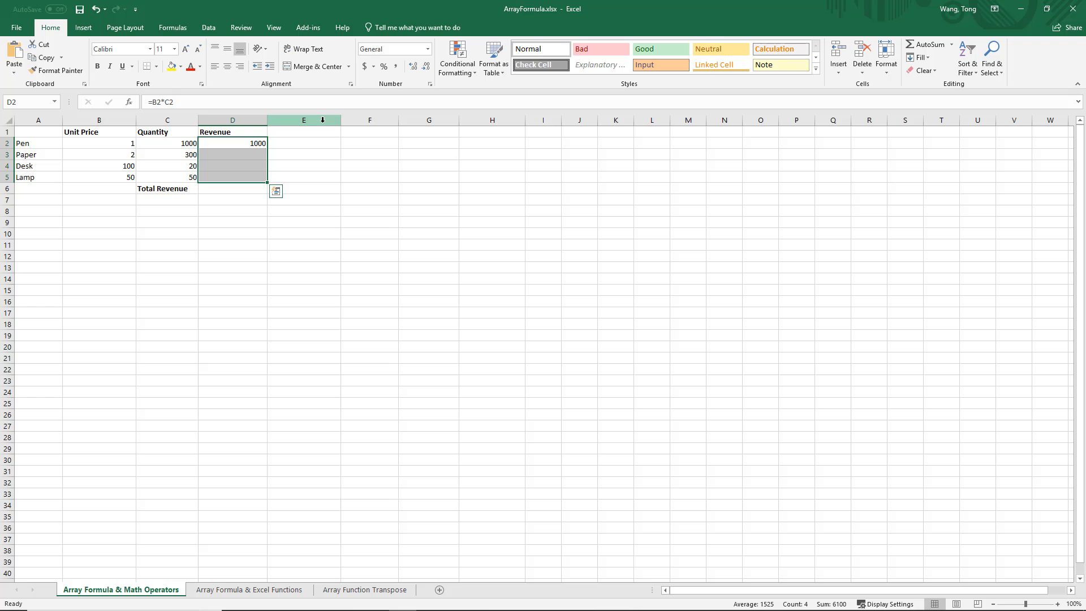
{"action": "key", "text": "ctrl+d"}
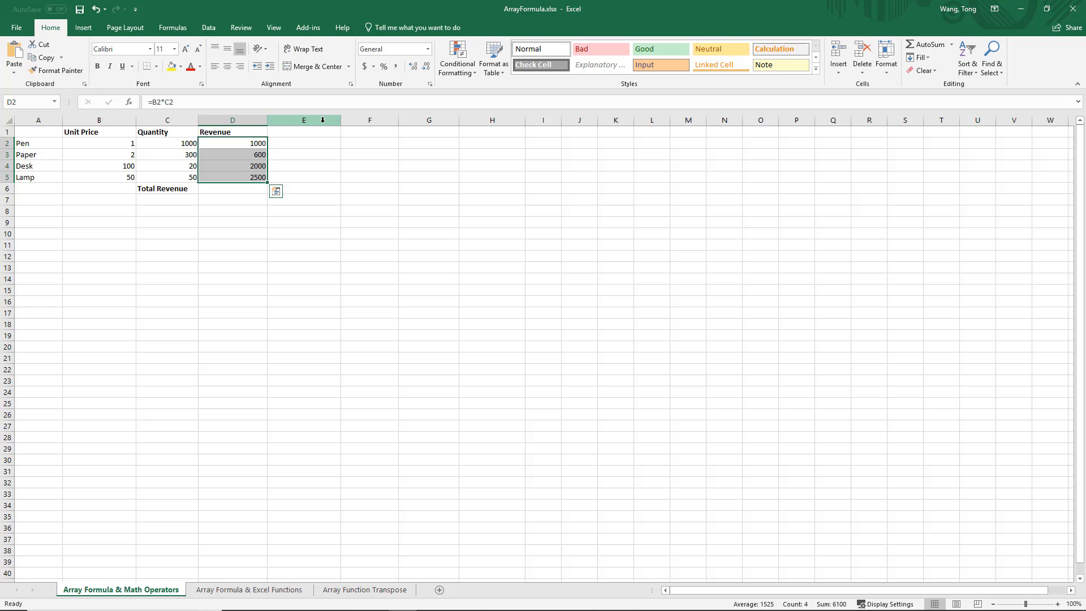
Step: Total the revenue in D6 with the formula =SUM(D2:D5)
{"action": "left_click", "coordinate": [251, 188]}
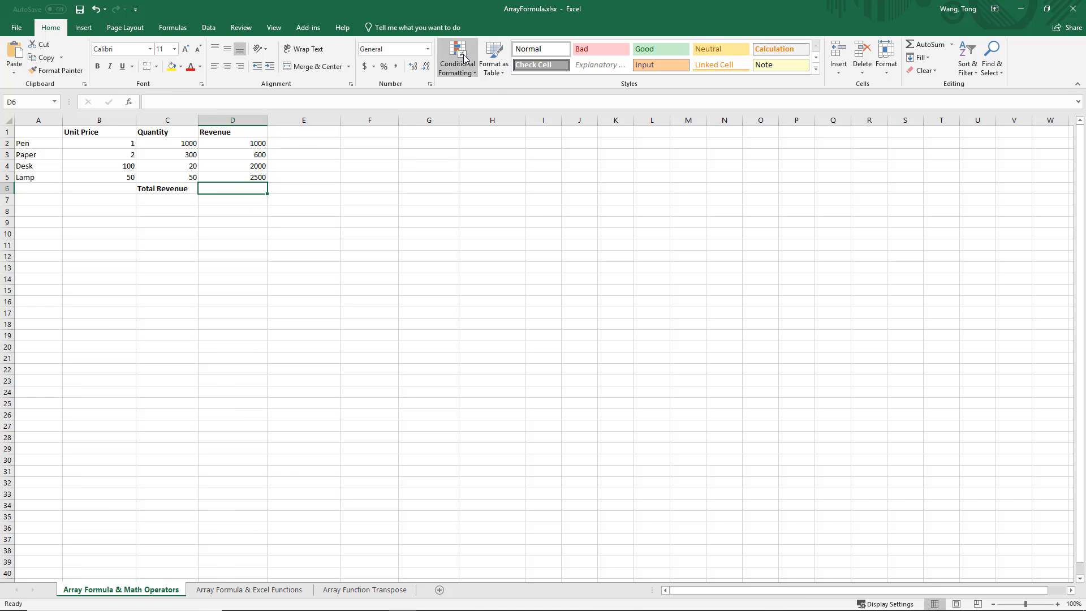
{"action": "type", "text": "=sum("}
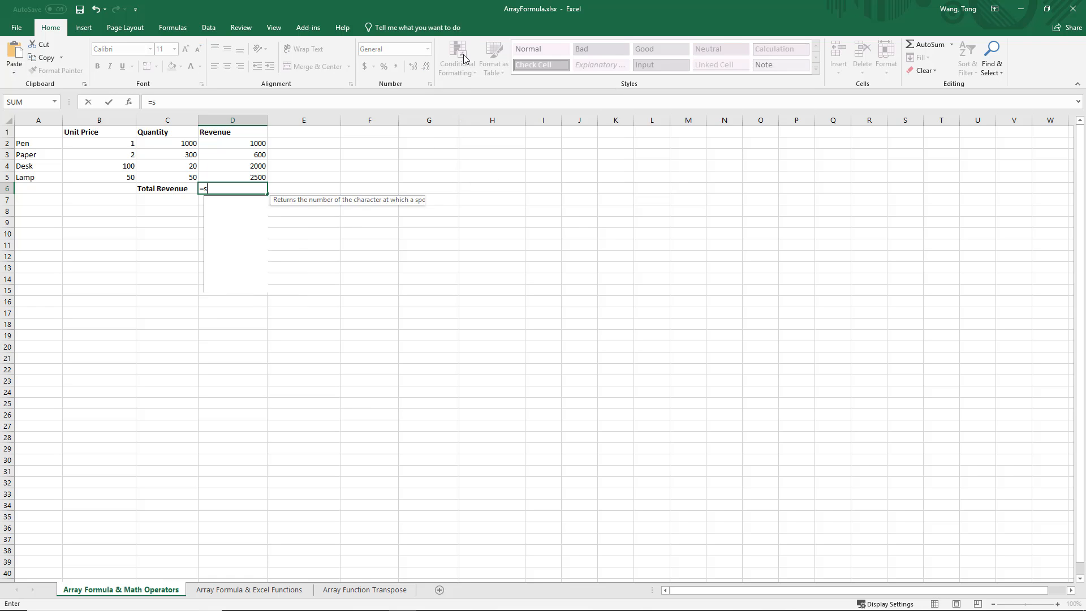
{"action": "key", "text": "Up"}
{"action": "key", "text": "shift+Up"}
{"action": "key", "text": "shift+Up"}
{"action": "key", "text": "shift+Up"}
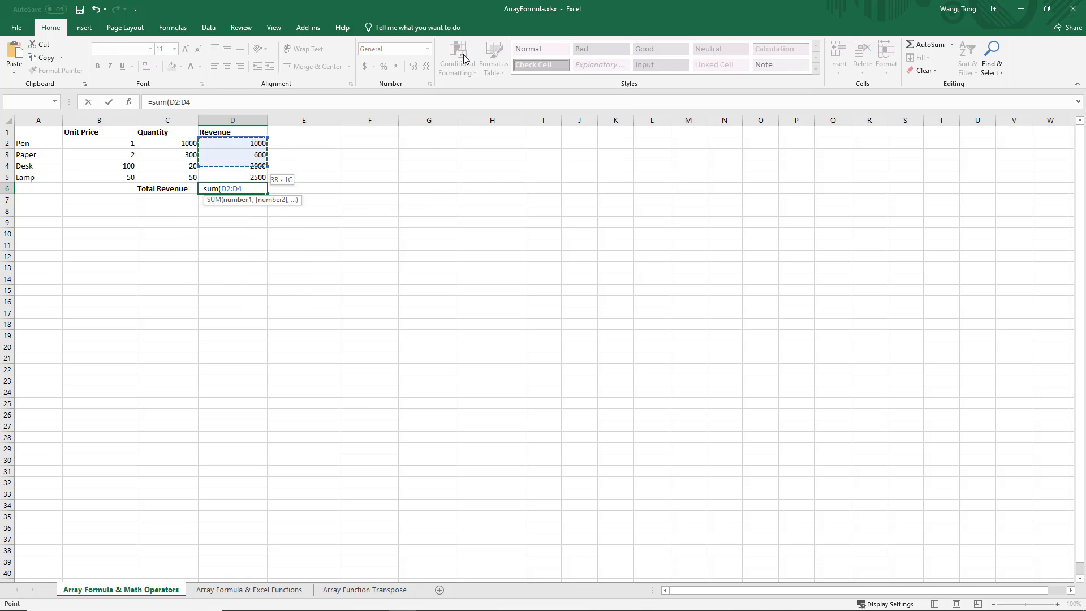
{"action": "type", "text": ")"}
{"action": "key", "text": "Return"}
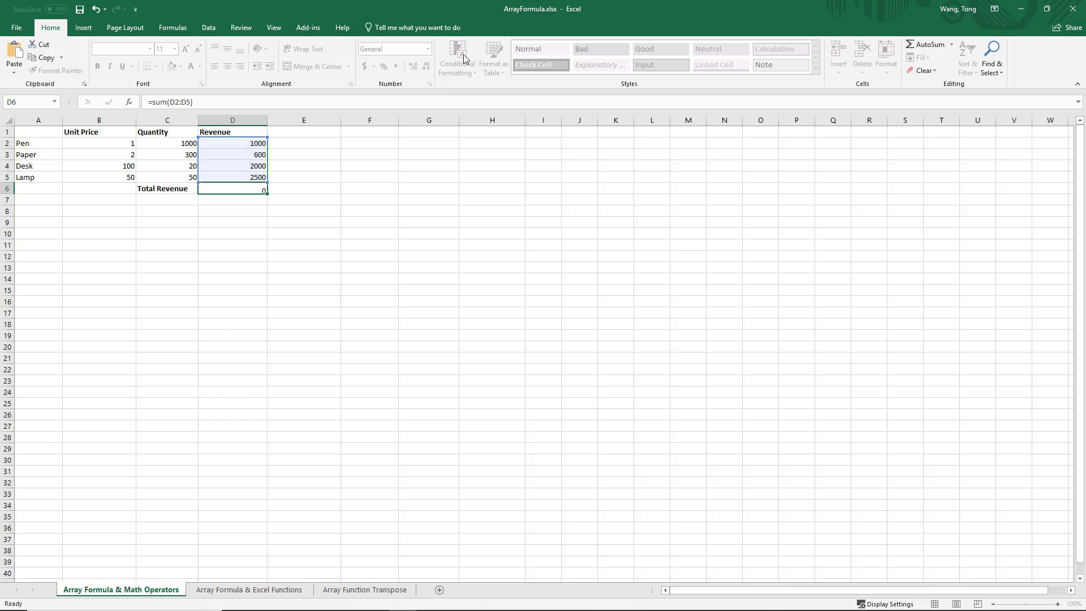
{"action": "left_click", "coordinate": [202, 188]}
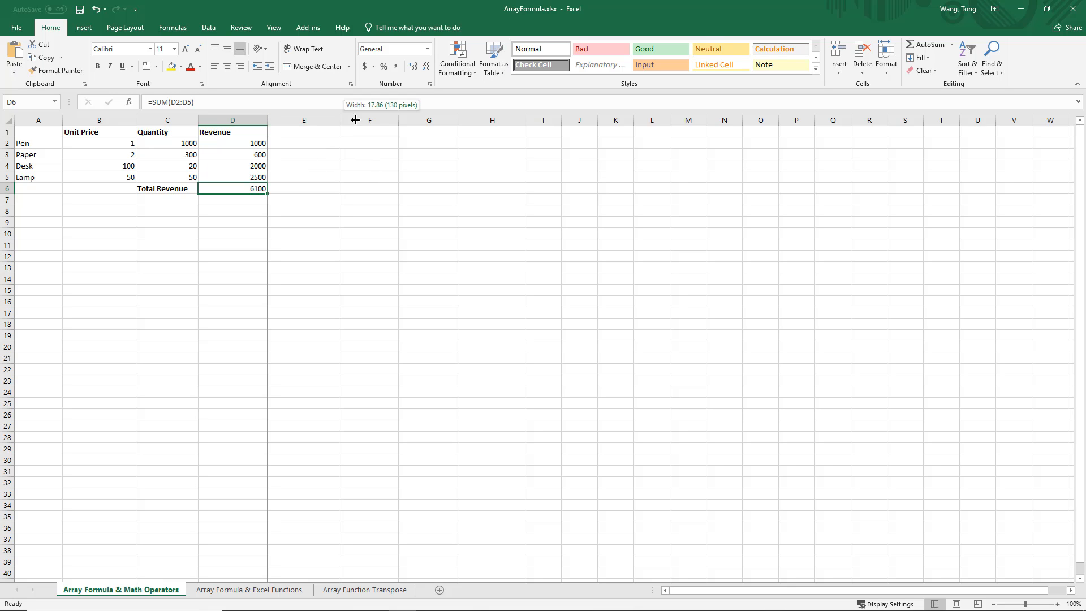
Step: Widen columns D and E and enter the header "Revenue(array formula)" in E1
{"action": "left_click_drag", "start_coordinate": [341, 120], "coordinate": [374, 120]}
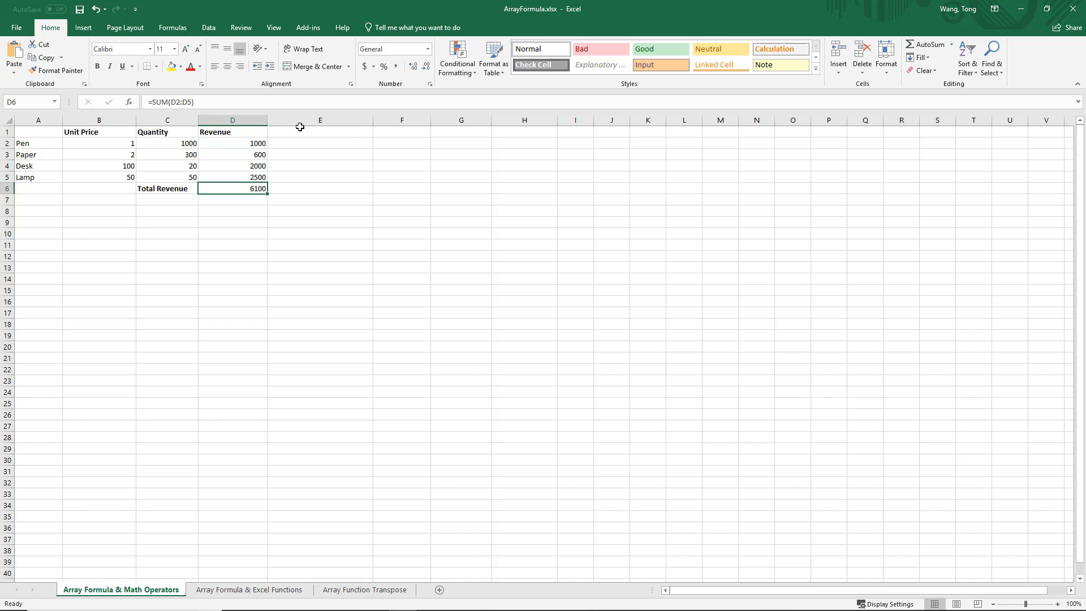
{"action": "left_click_drag", "start_coordinate": [267, 120], "coordinate": [278, 124]}
{"action": "left_click", "coordinate": [356, 148]}
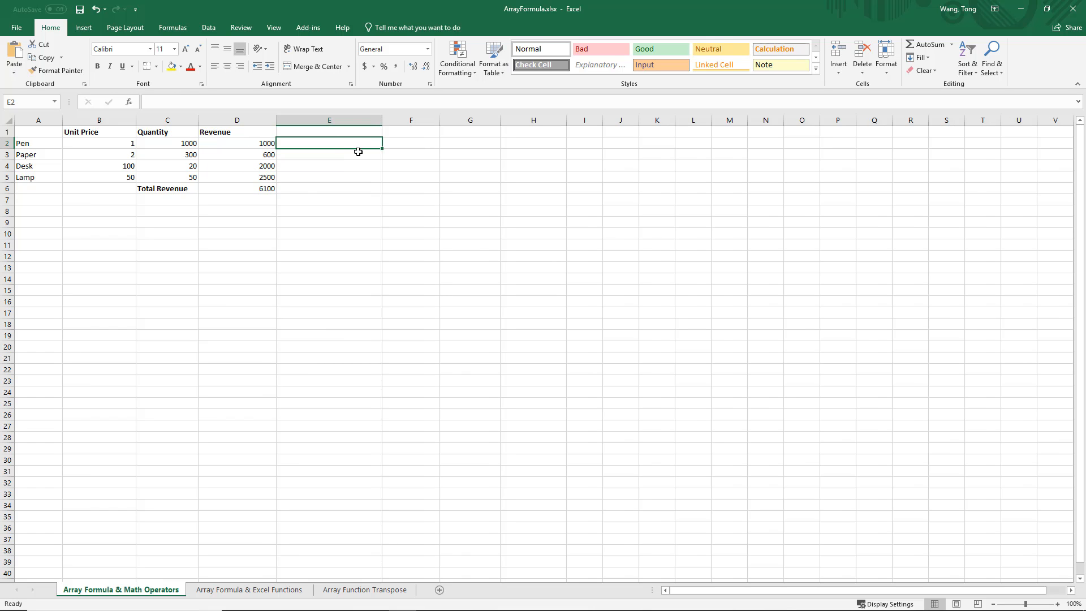
{"action": "left_click", "coordinate": [355, 134]}
{"action": "type", "text": "Reve"}
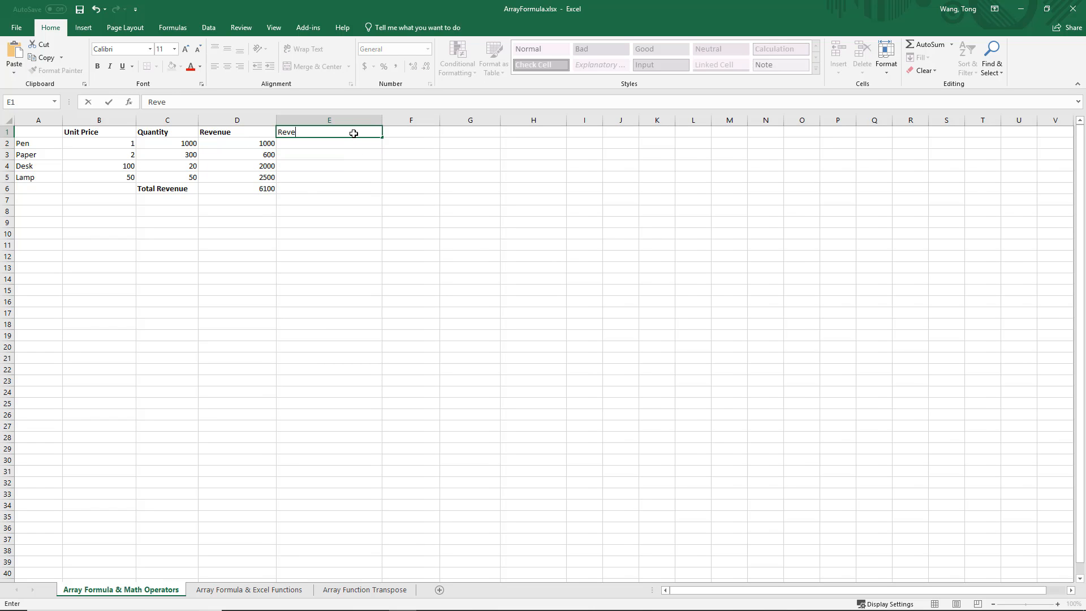
{"action": "type", "text": "nue(array formula)"}
Step: Examine the individual revenue formulas in D2 and D3 and the cells they reference
{"action": "left_click", "coordinate": [265, 144]}
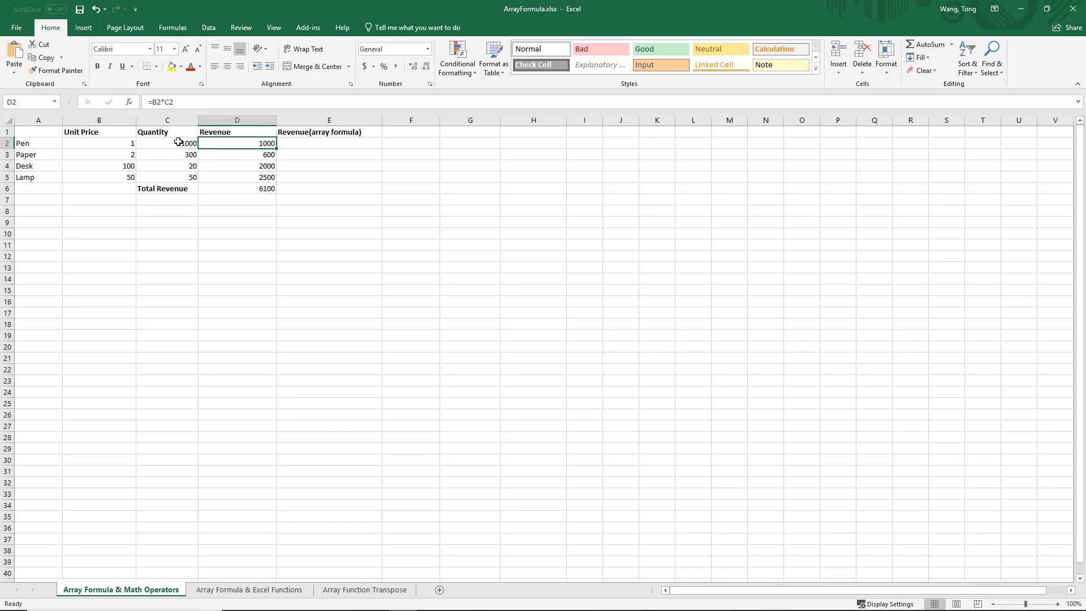
{"action": "left_click", "coordinate": [249, 158]}
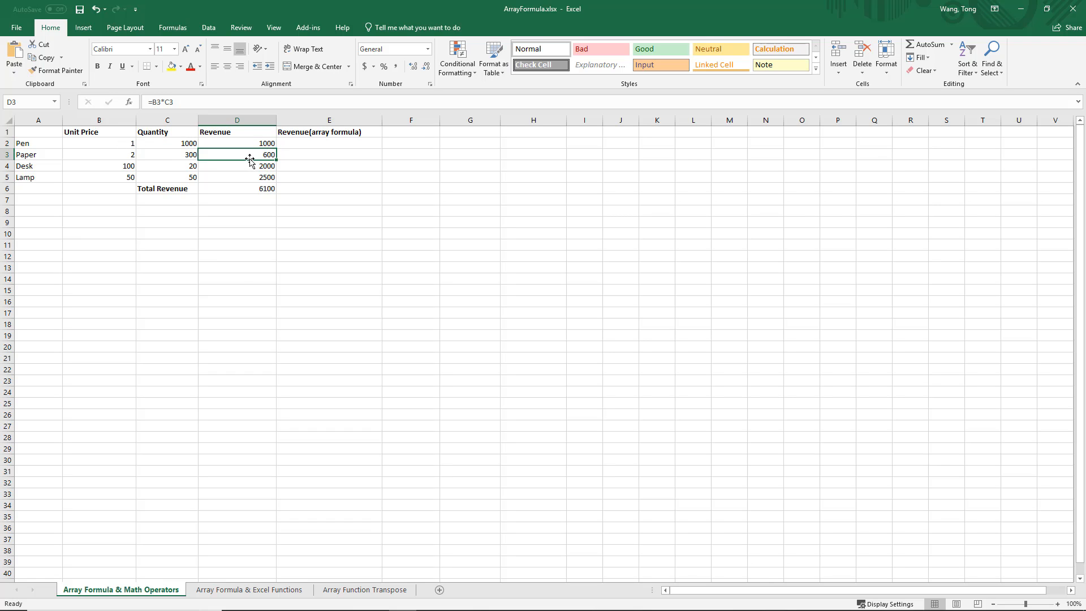
{"action": "double_click", "coordinate": [216, 153]}
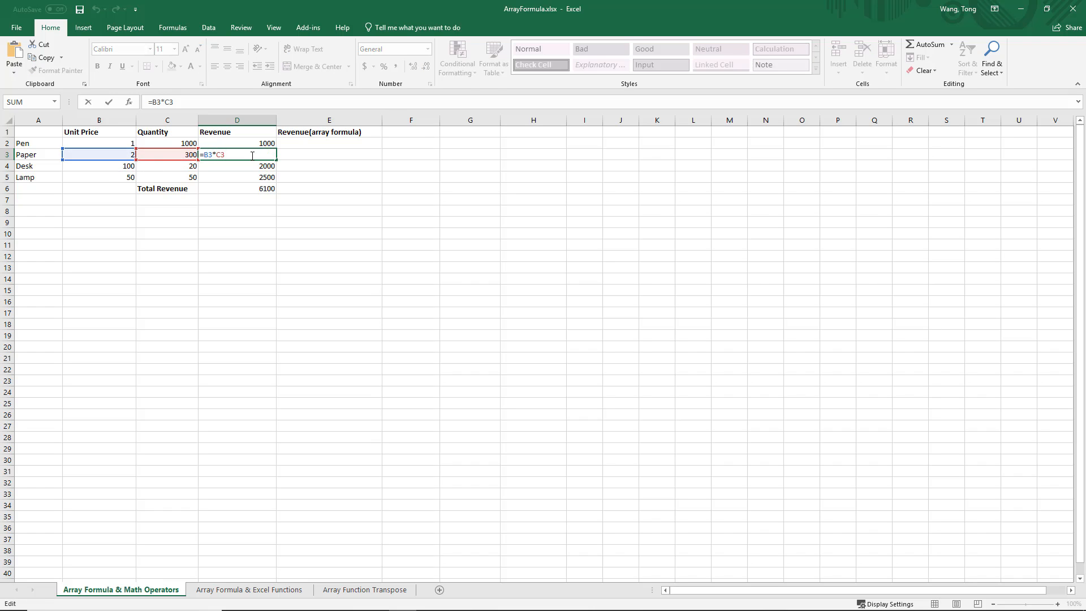
{"action": "key", "text": "Return"}
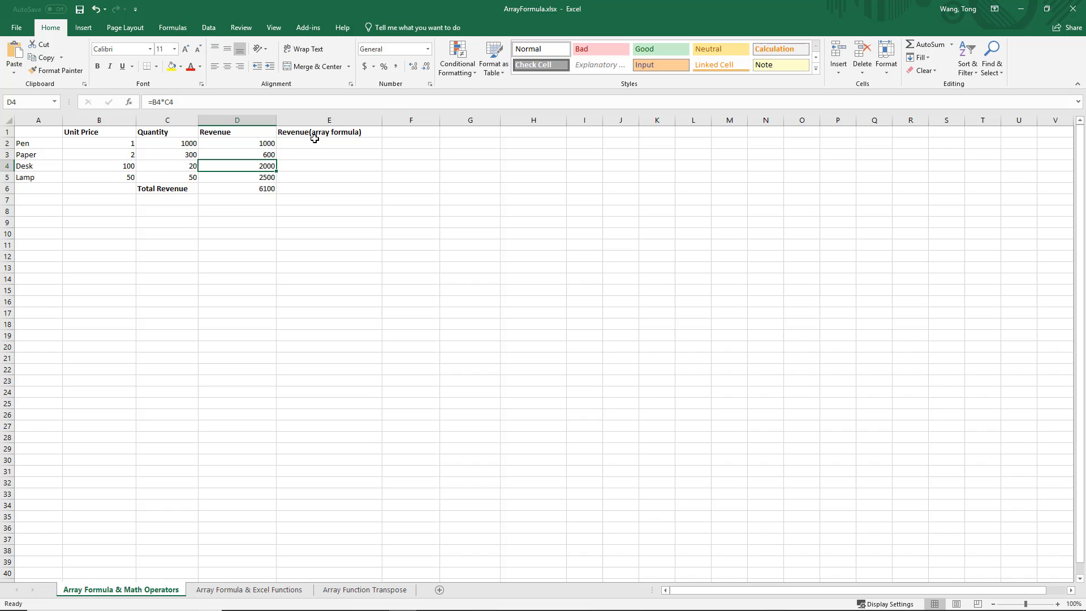
Step: Enter the array formula =B2:B5*C2:C5 across E2:E5 as a single multi-cell array
{"action": "left_click", "coordinate": [315, 143]}
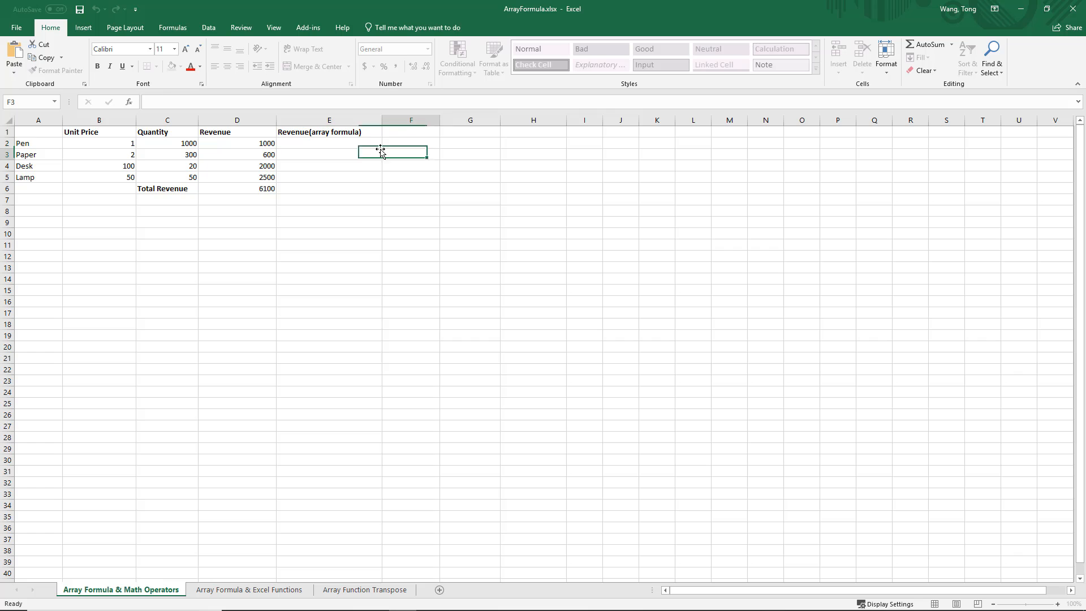
{"action": "left_click_drag", "start_coordinate": [373, 144], "coordinate": [368, 177]}
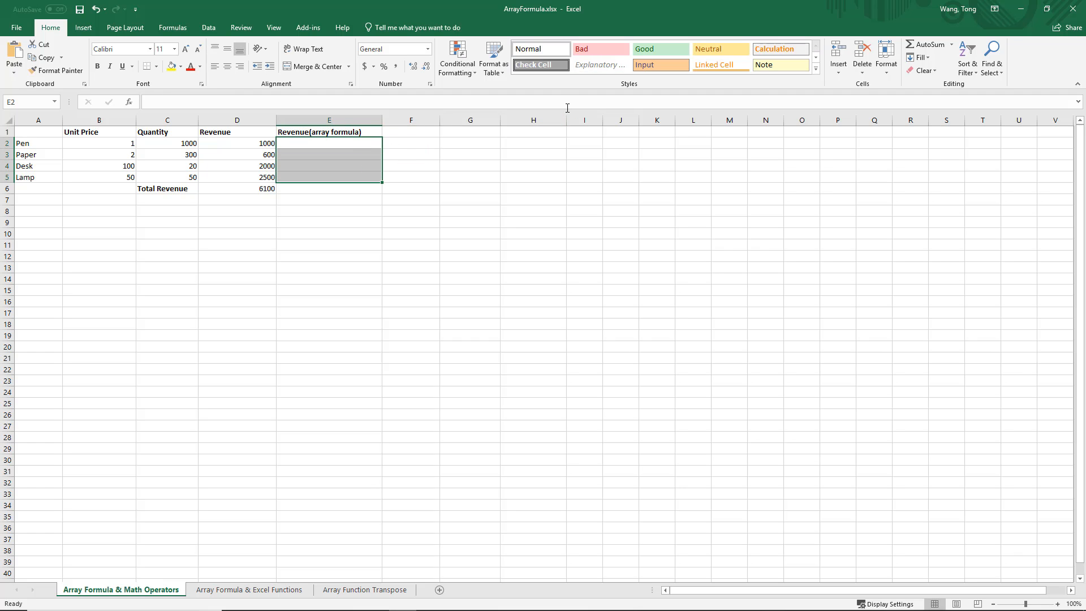
{"action": "type", "text": "="}
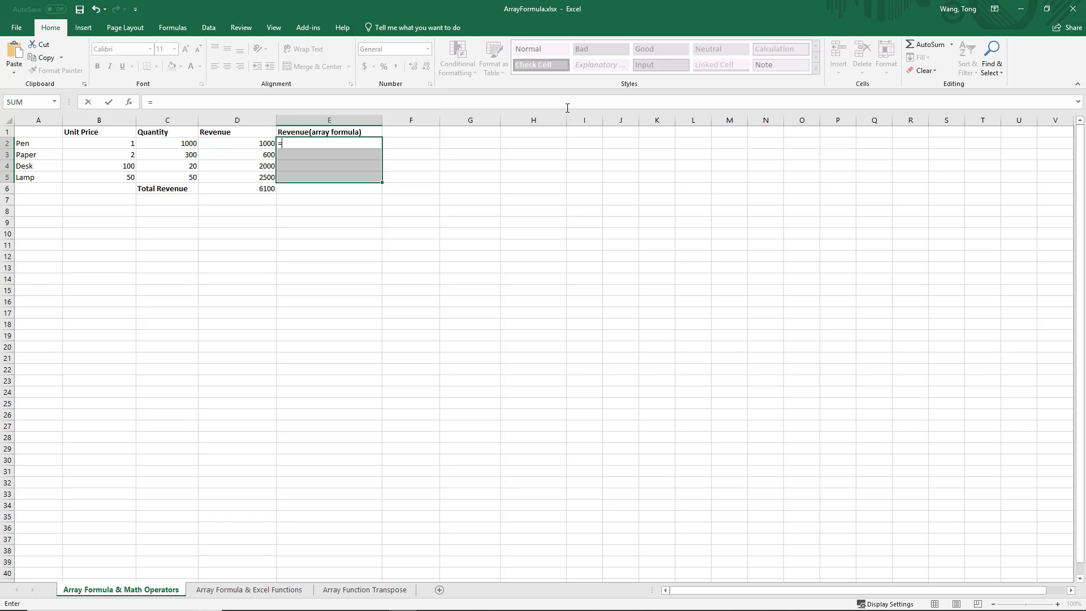
{"action": "type", "text": "b2"}
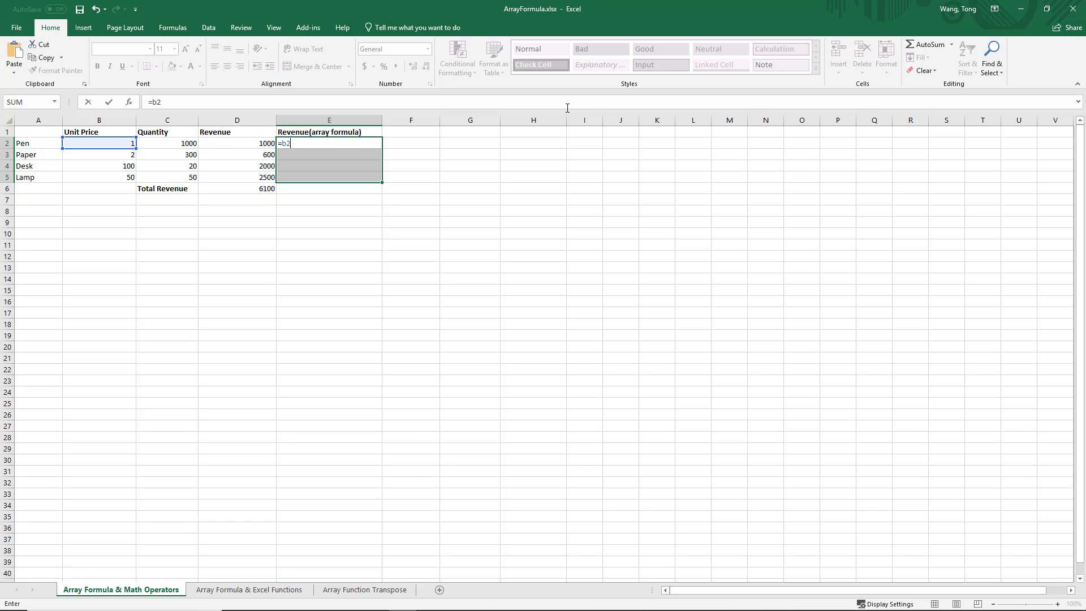
{"action": "type", "text": ":b5"}
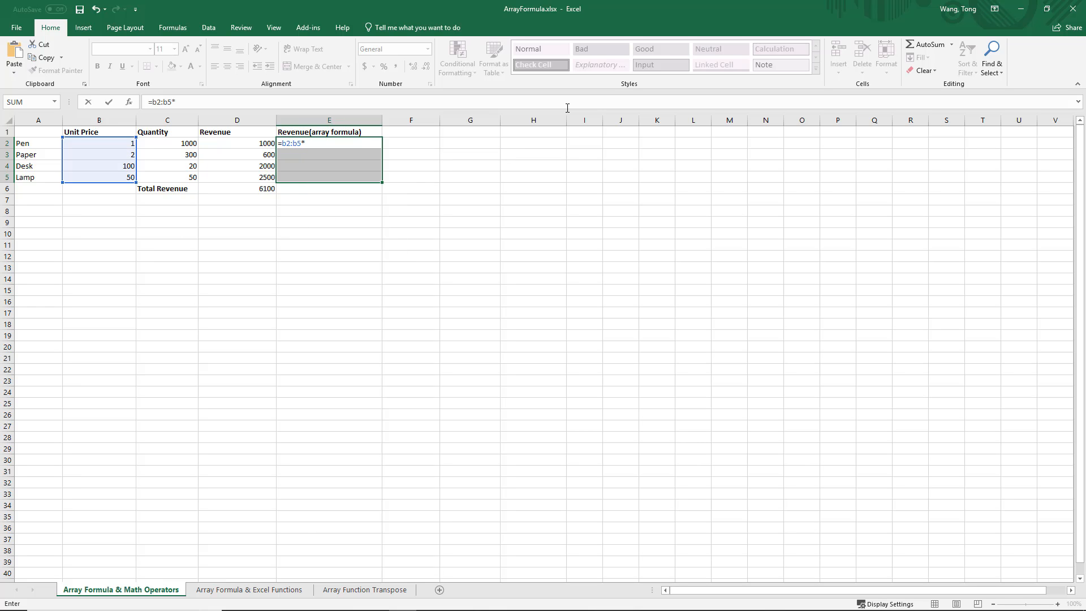
{"action": "type", "text": "*c2"}
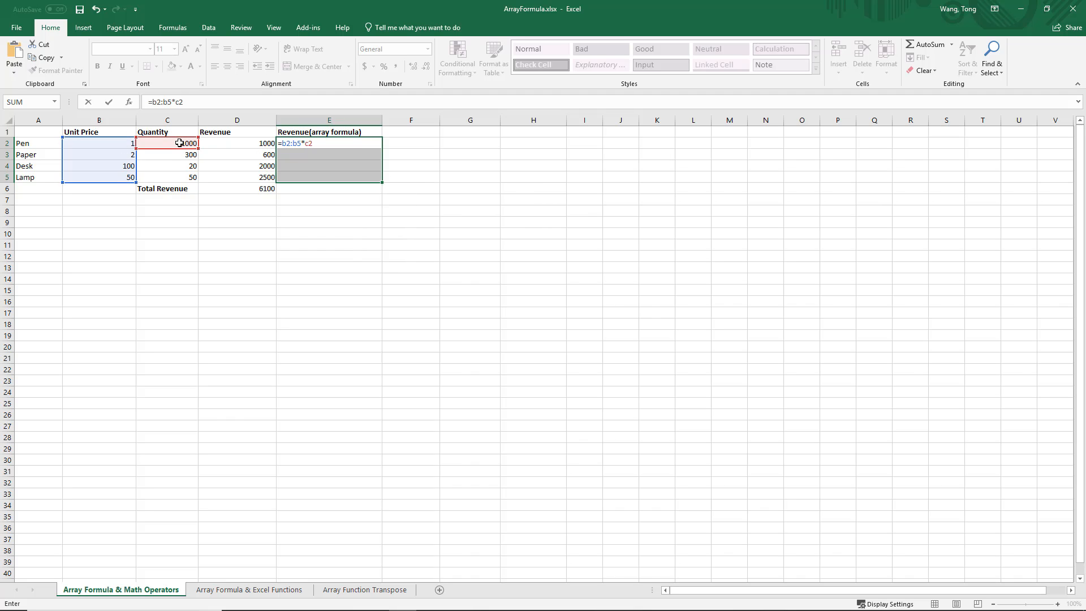
{"action": "type", "text": ":c5"}
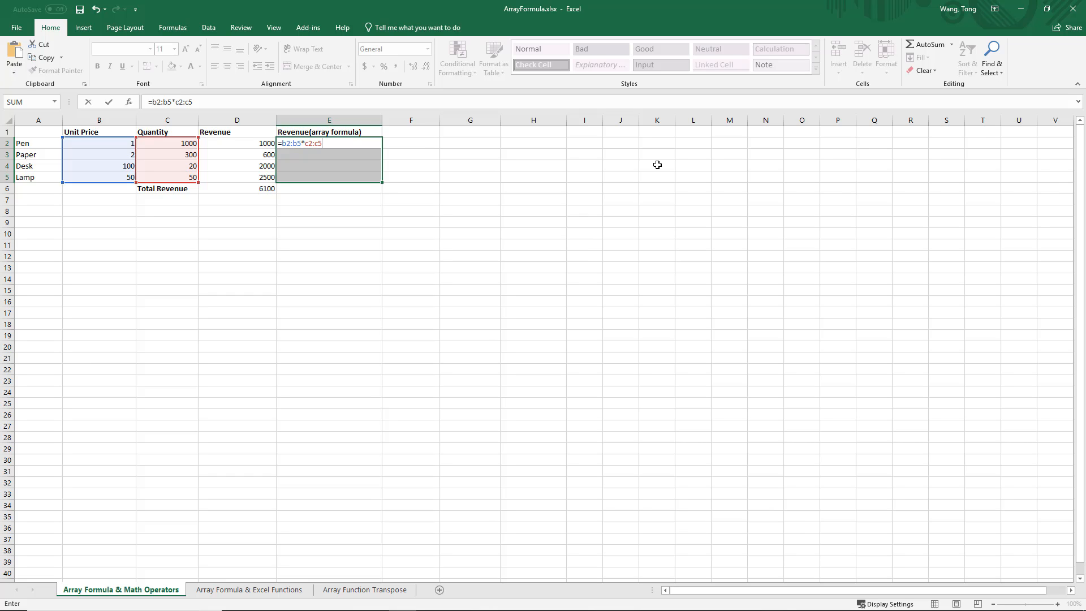
{"action": "key", "text": "ctrl+shift+Return"}
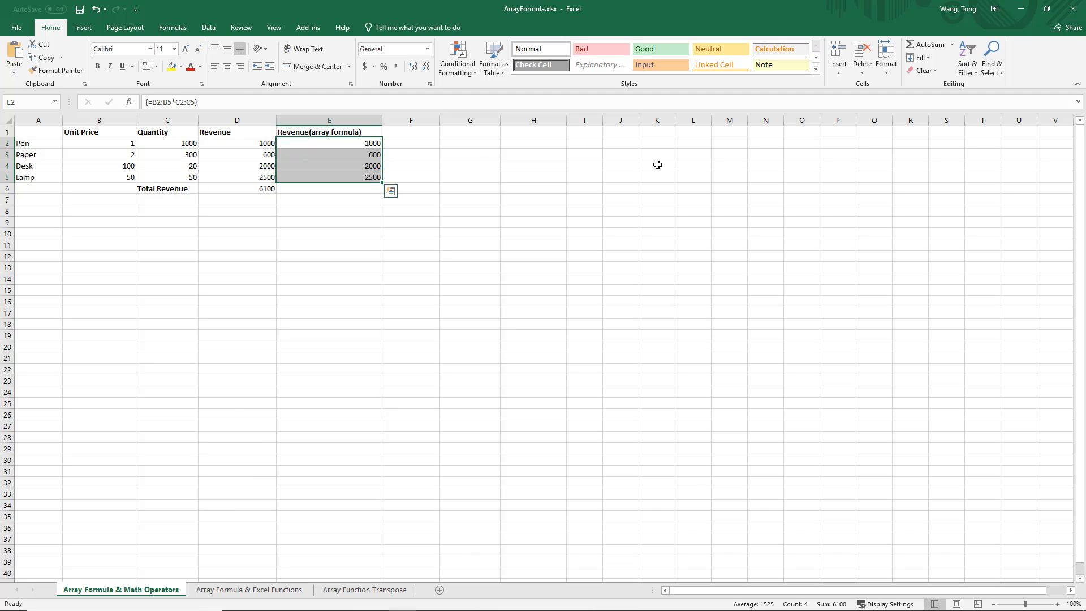
{"action": "left_click", "coordinate": [412, 187]}
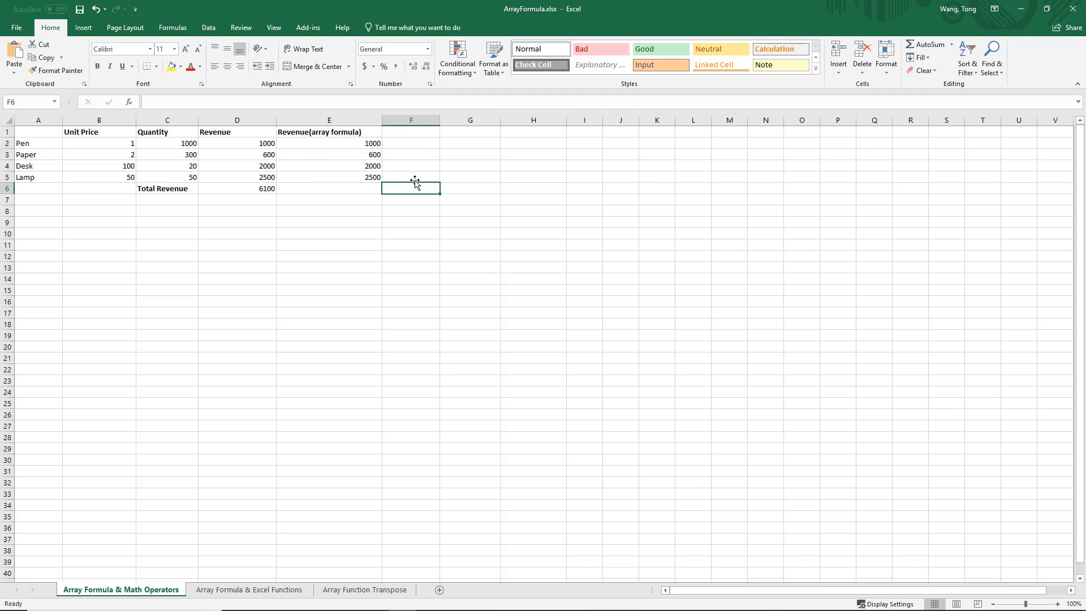
Step: Examine the array formula shared by the cells E2:E5 and compare it with the individual formula in D4
{"action": "left_click_drag", "start_coordinate": [378, 121], "coordinate": [363, 177]}
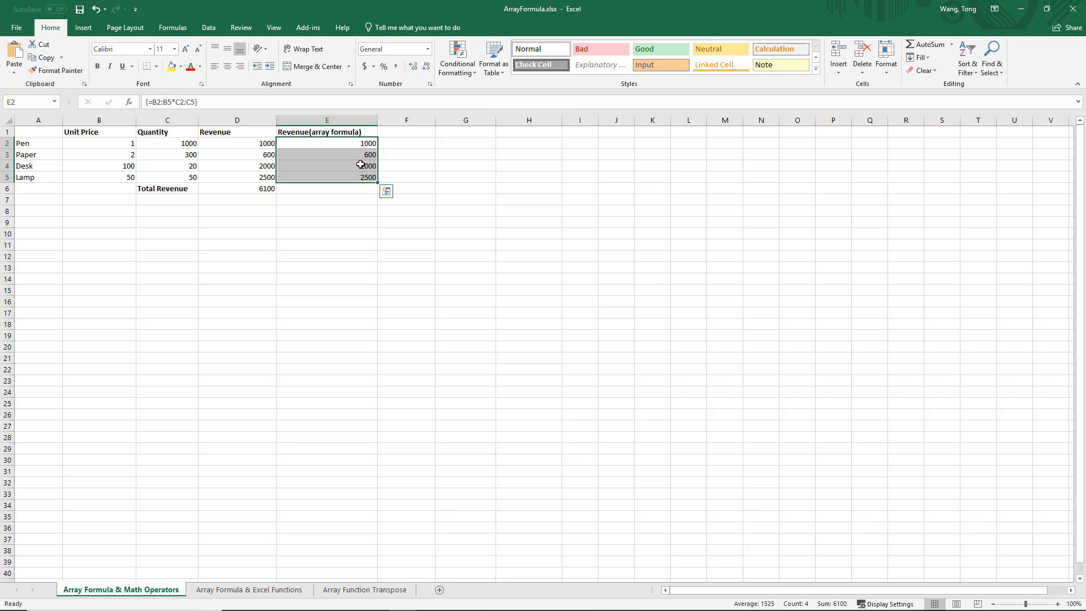
{"action": "left_click", "coordinate": [362, 166]}
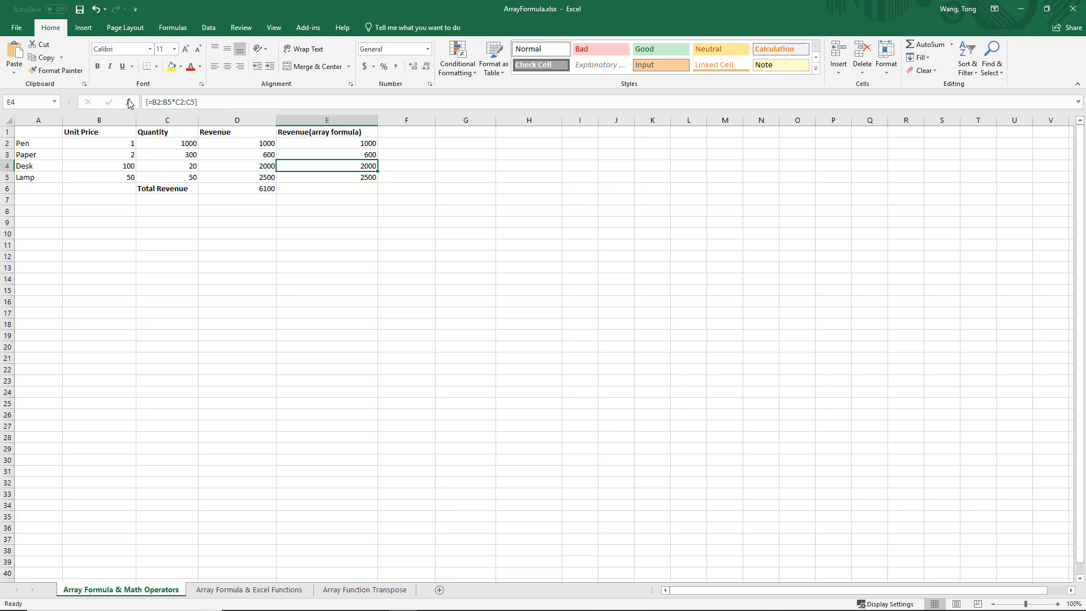
{"action": "left_click", "coordinate": [330, 146]}
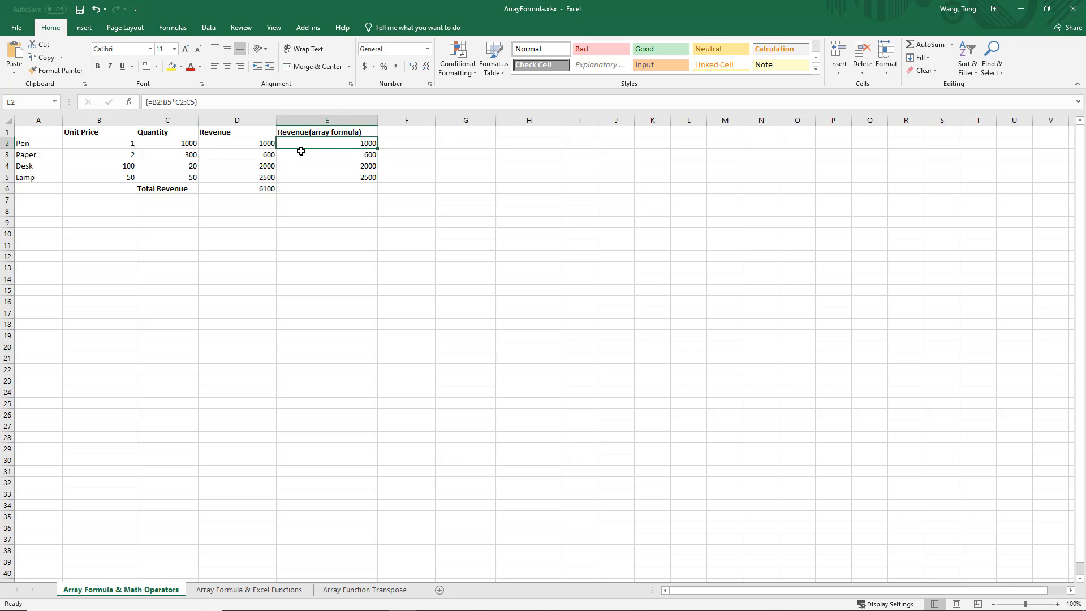
{"action": "left_click", "coordinate": [391, 162]}
{"action": "left_click_drag", "start_coordinate": [361, 145], "coordinate": [373, 187]}
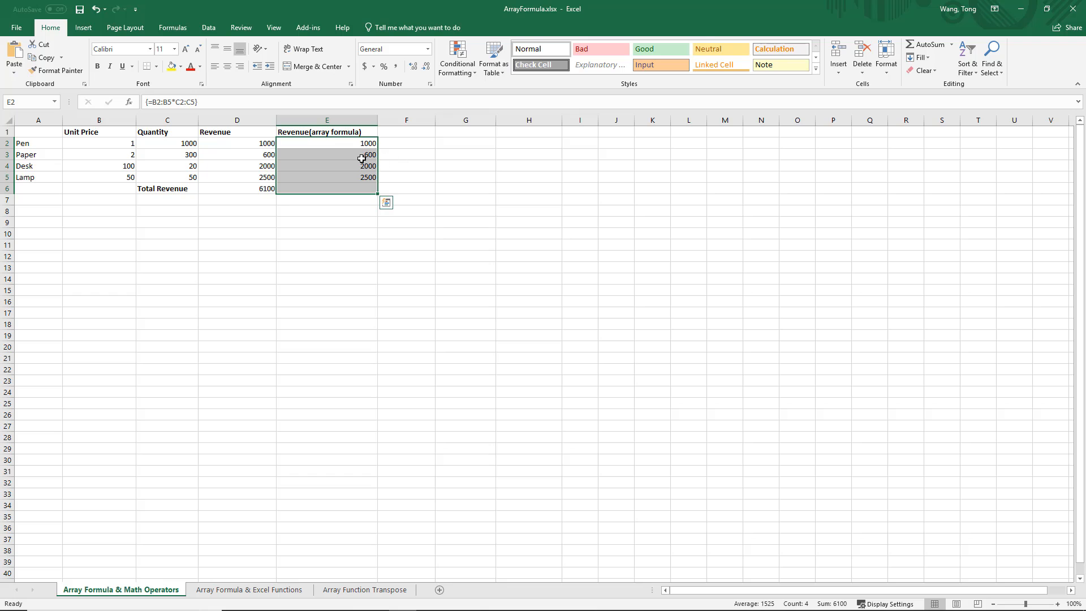
{"action": "left_click_drag", "start_coordinate": [359, 146], "coordinate": [364, 176]}
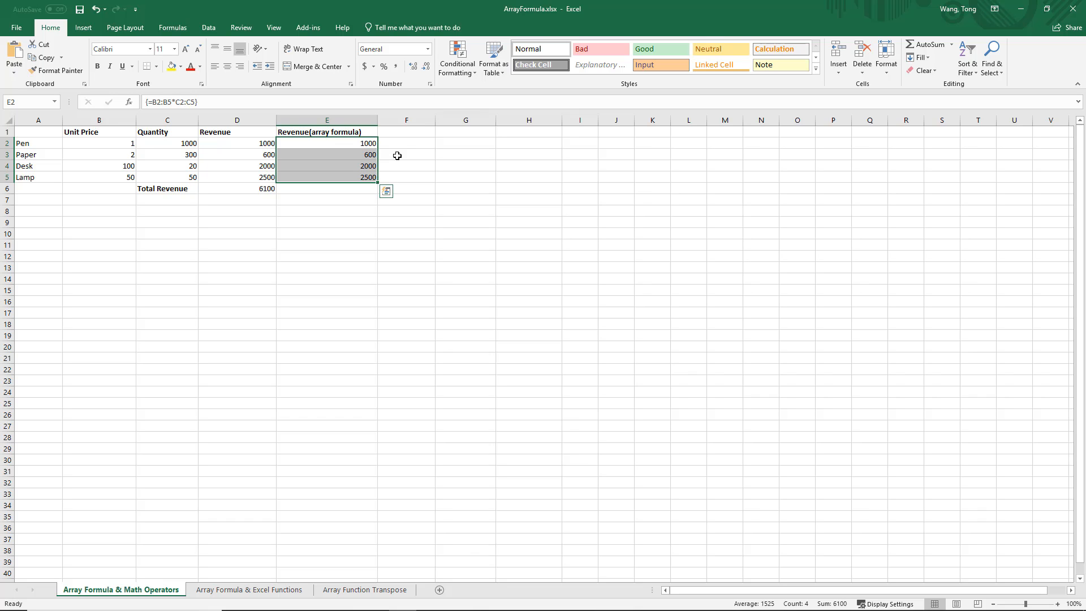
{"action": "left_click_drag", "start_coordinate": [253, 143], "coordinate": [258, 170]}
{"action": "double_click", "coordinate": [236, 166]}
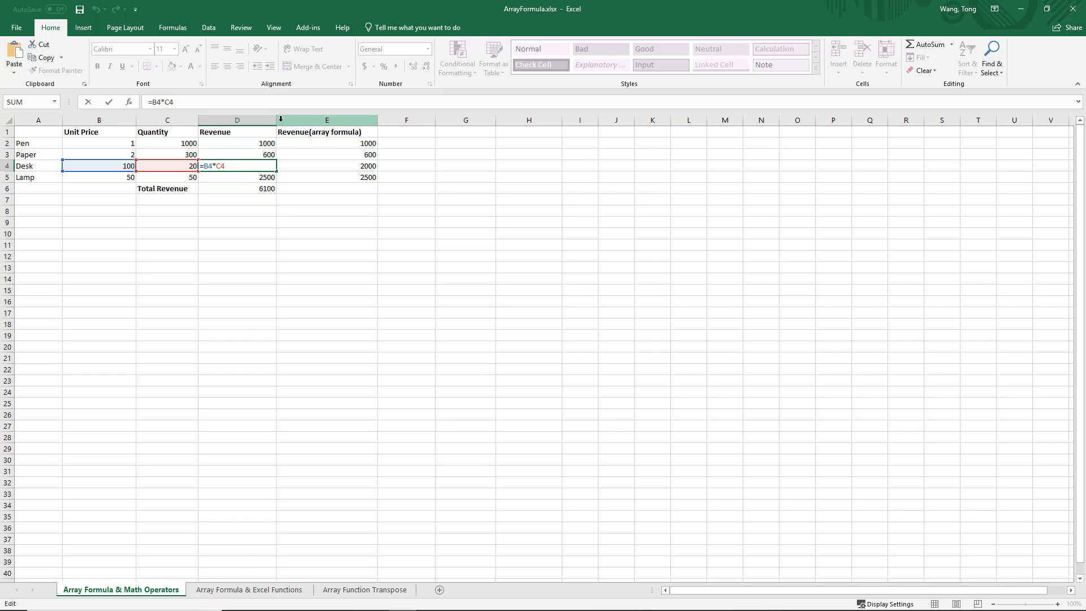
{"action": "key", "text": "Escape"}
{"action": "left_click_drag", "start_coordinate": [364, 146], "coordinate": [371, 178]}
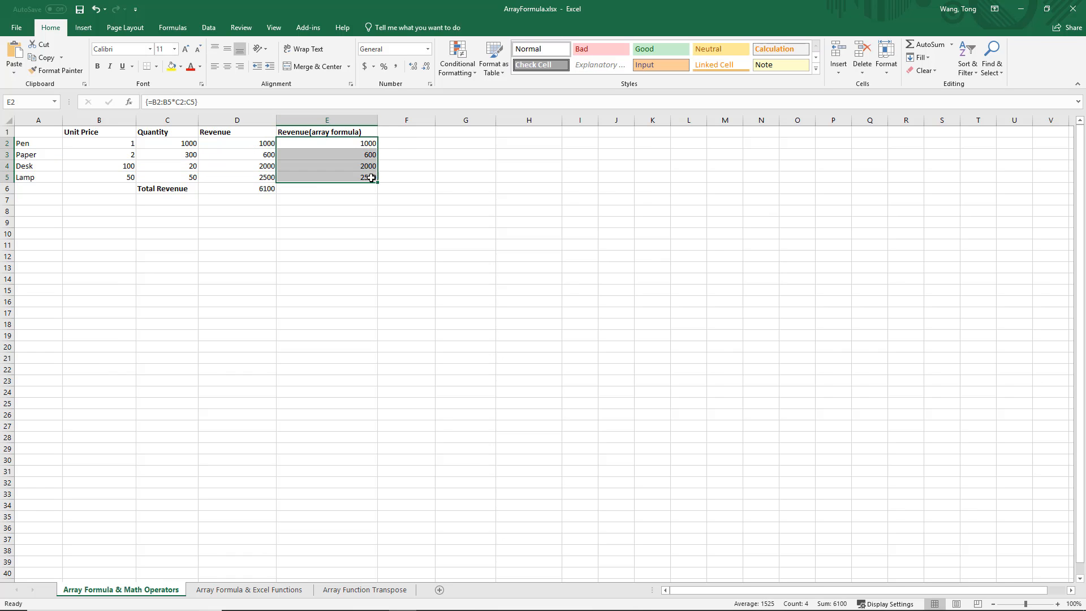
Step: Enter =SUM(E2:E5) in E6 to total the array-formula revenues
{"action": "left_click", "coordinate": [357, 191]}
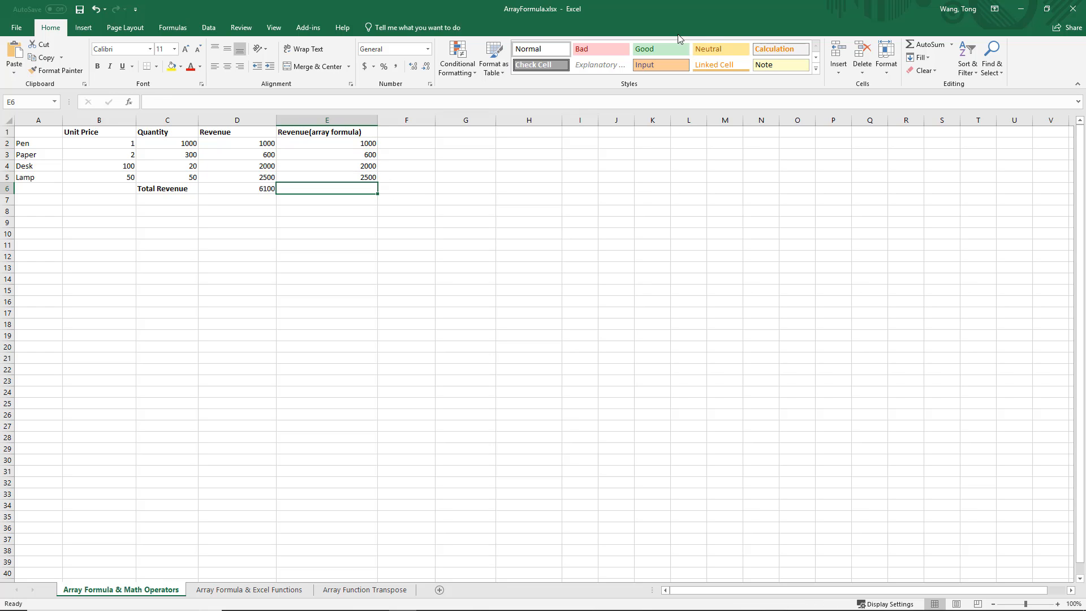
{"action": "type", "text": "="}
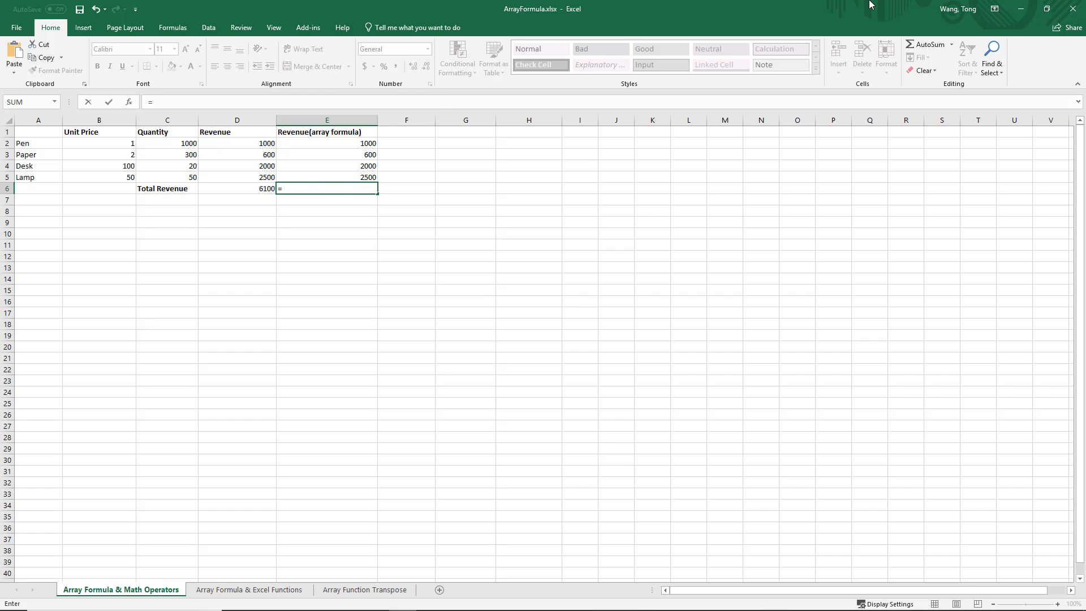
{"action": "type", "text": "sum"}
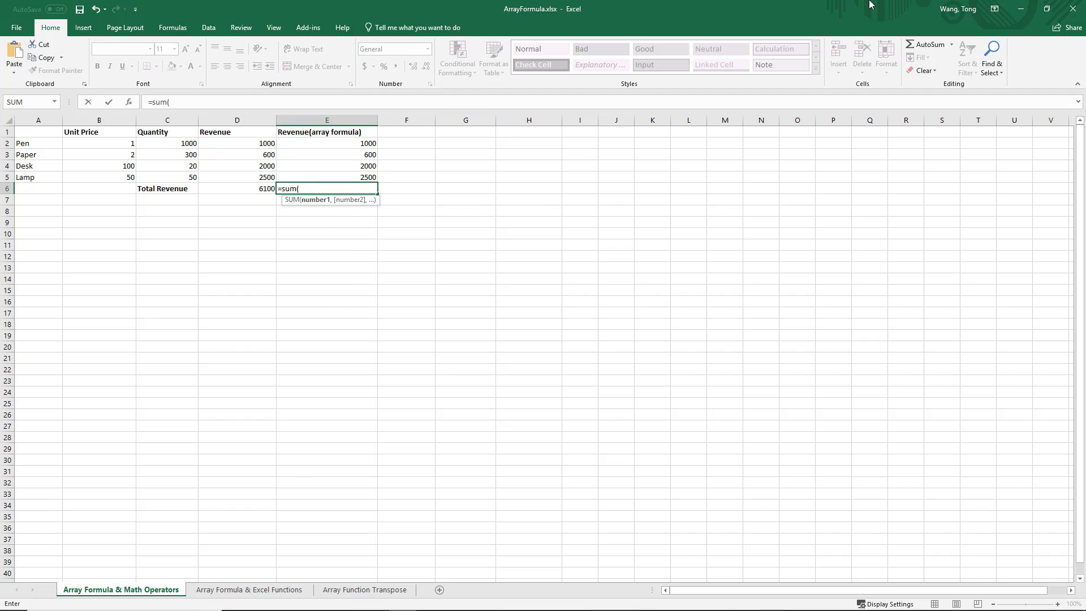
{"action": "type", "text": "("}
{"action": "key", "text": "Up"}
{"action": "key", "text": "Up"}
{"action": "key", "text": "Up"}
{"action": "key", "text": "Up"}
{"action": "key", "text": "shift+Down"}
{"action": "key", "text": "shift+Down"}
{"action": "key", "text": "shift+Down"}
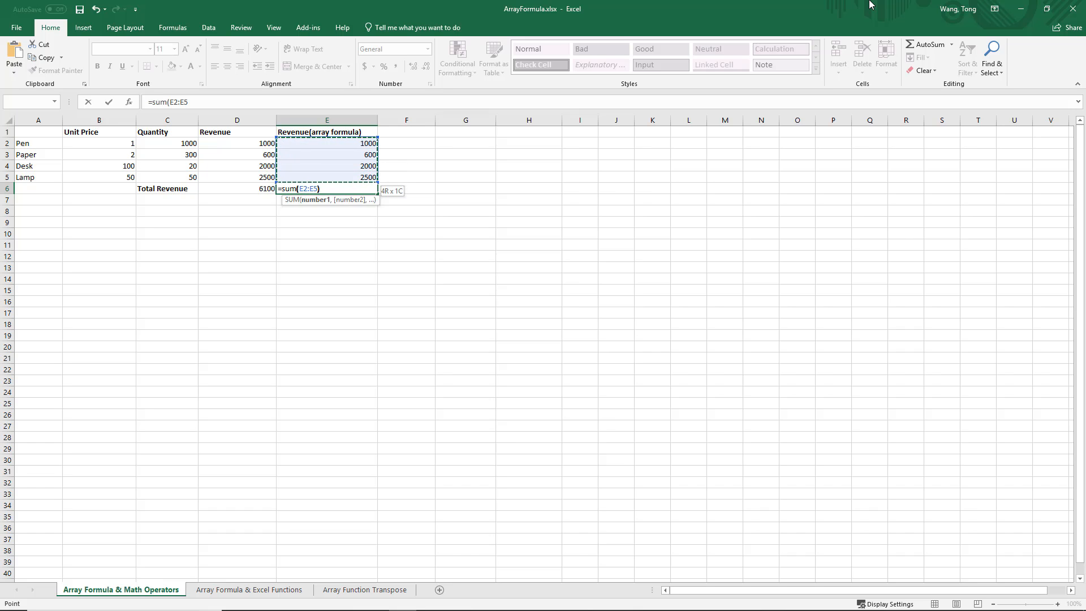
{"action": "key", "text": "Return"}
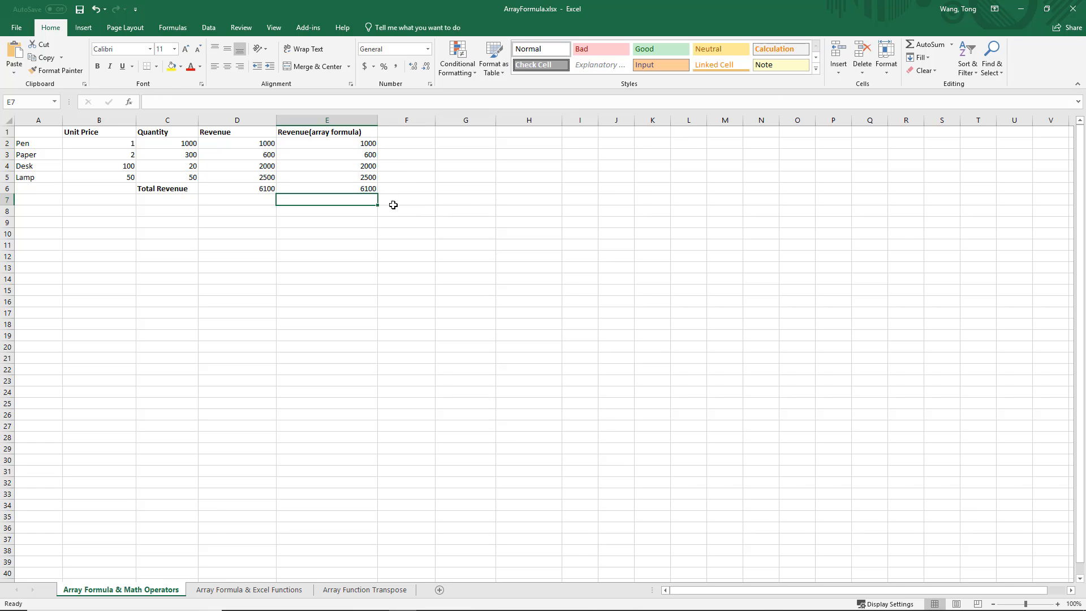
Step: Enter the single-cell array formula =SUM(B2:B5*C2:C5) in F6 and slightly widen column F
{"action": "left_click_drag", "start_coordinate": [377, 120], "coordinate": [373, 172]}
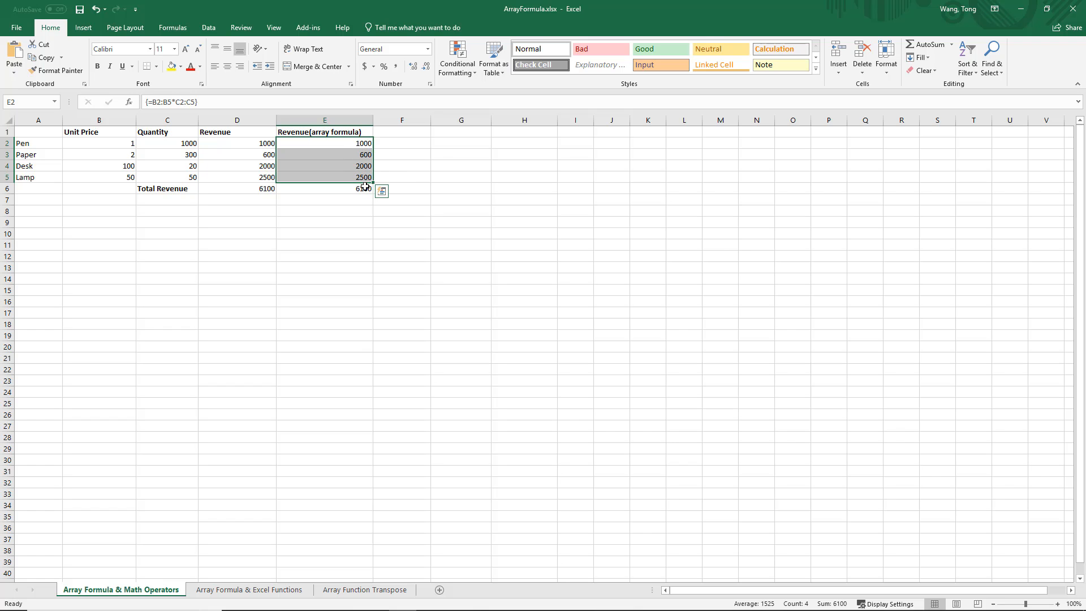
{"action": "left_click", "coordinate": [404, 187]}
{"action": "type", "text": "="}
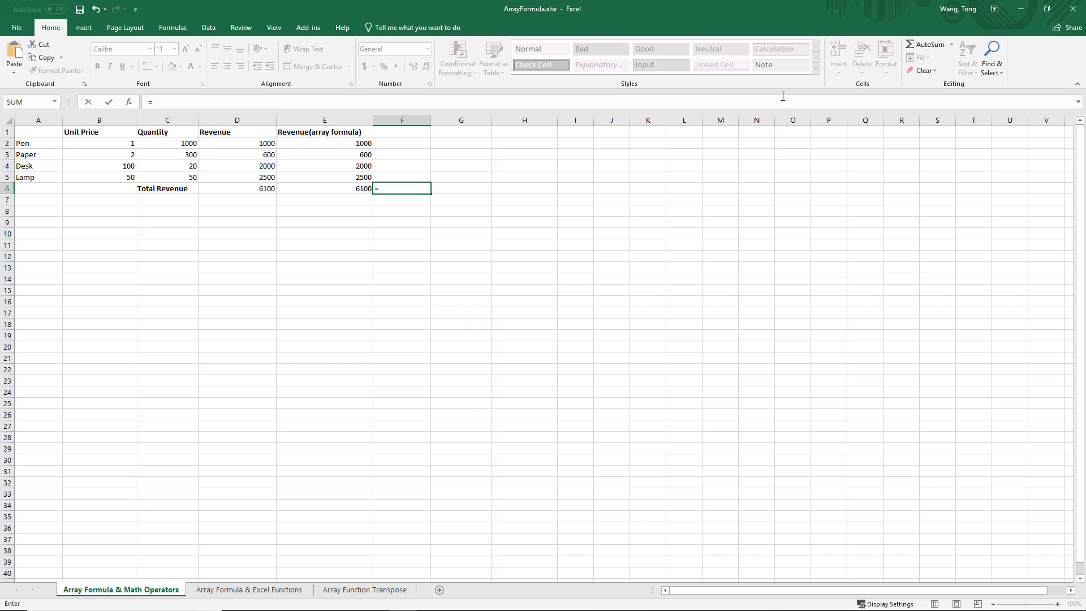
{"action": "type", "text": "sum("}
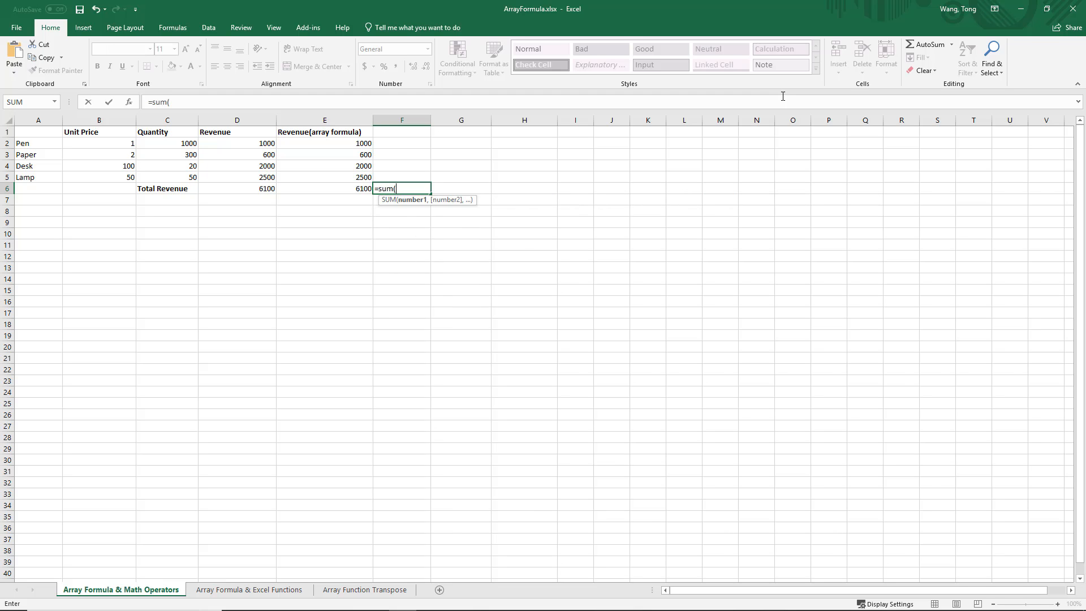
{"action": "type", "text": "b2"}
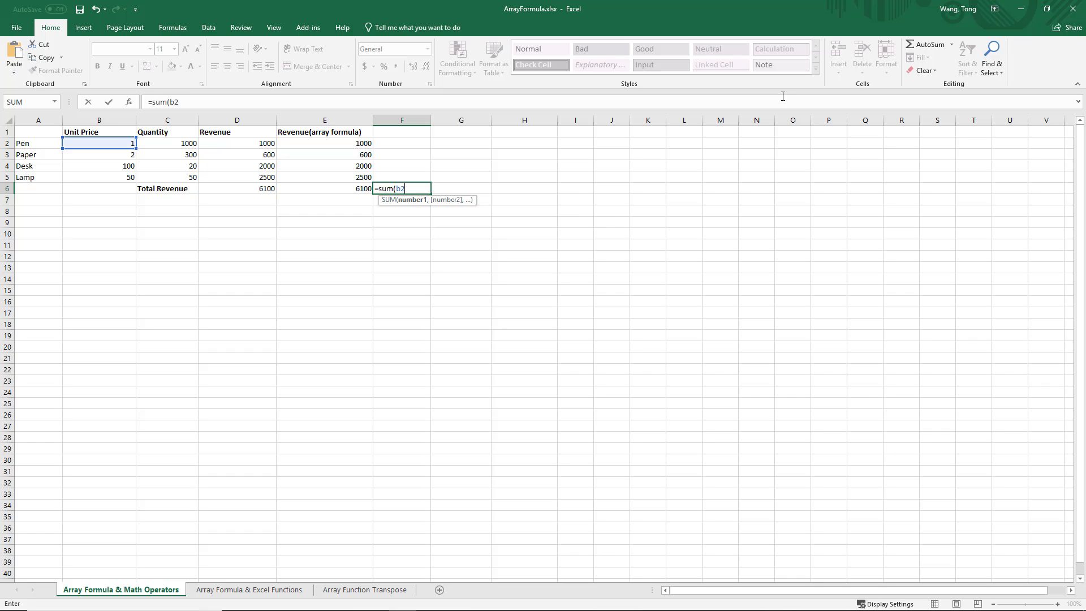
{"action": "type", "text": ":b5*"}
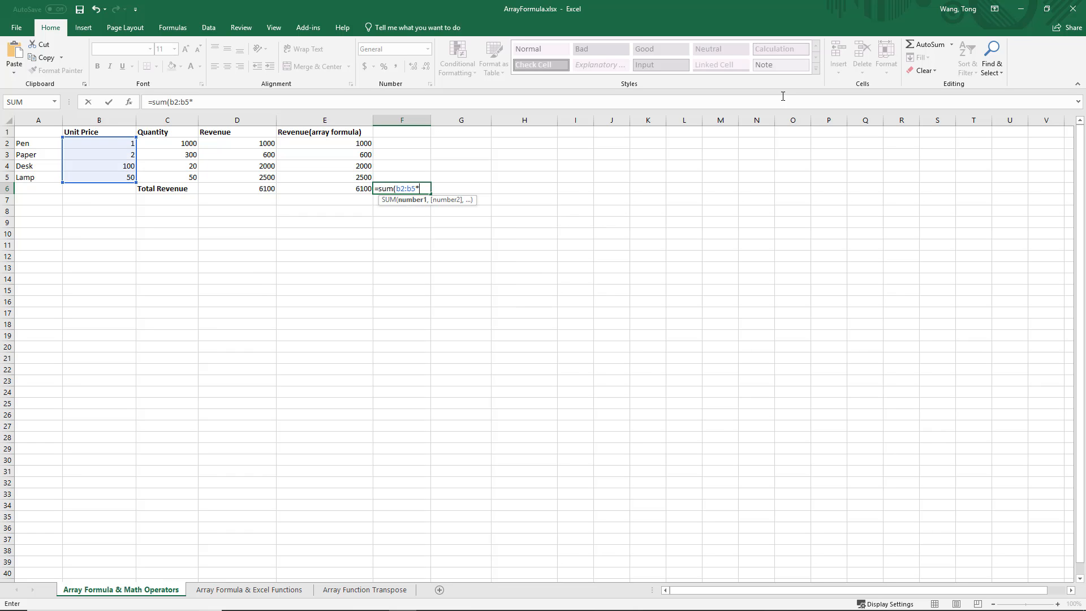
{"action": "type", "text": "c2:c5)"}
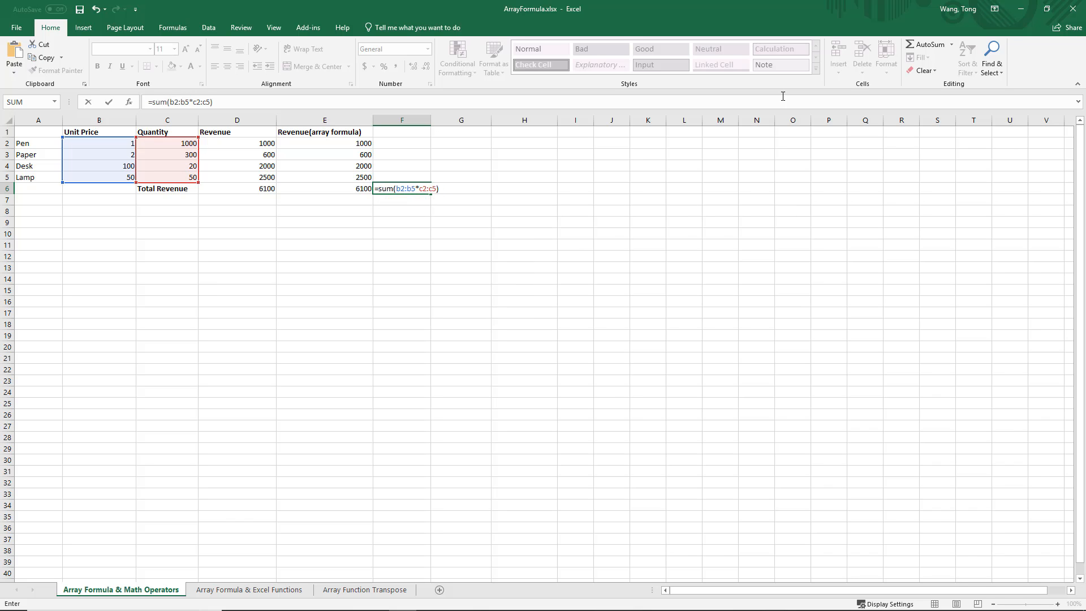
{"action": "key", "text": "ctrl+shift+Return"}
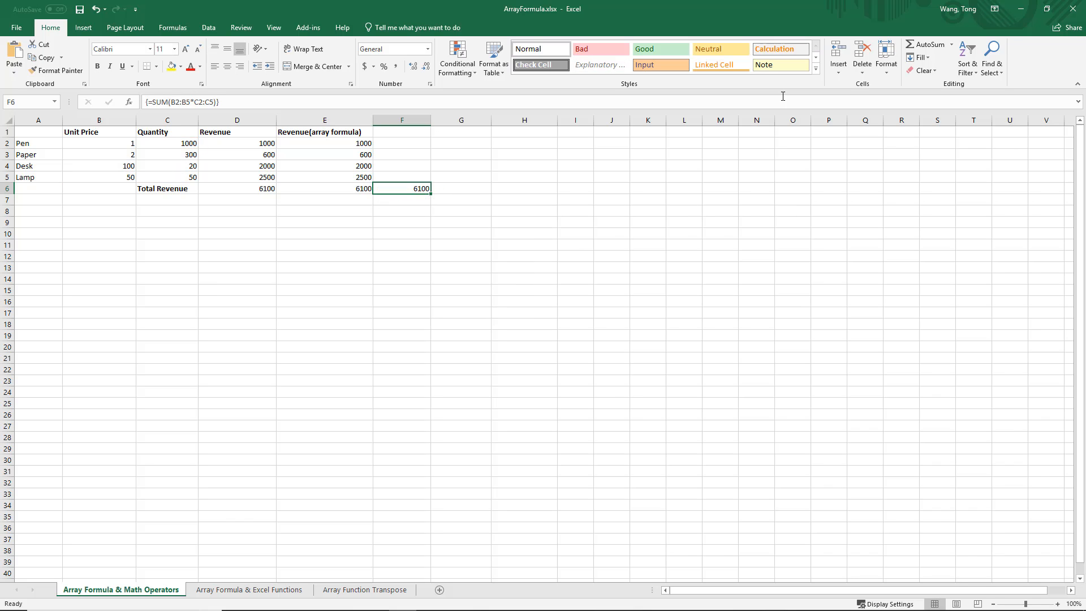
{"action": "left_click_drag", "start_coordinate": [431, 120], "coordinate": [444, 120]}
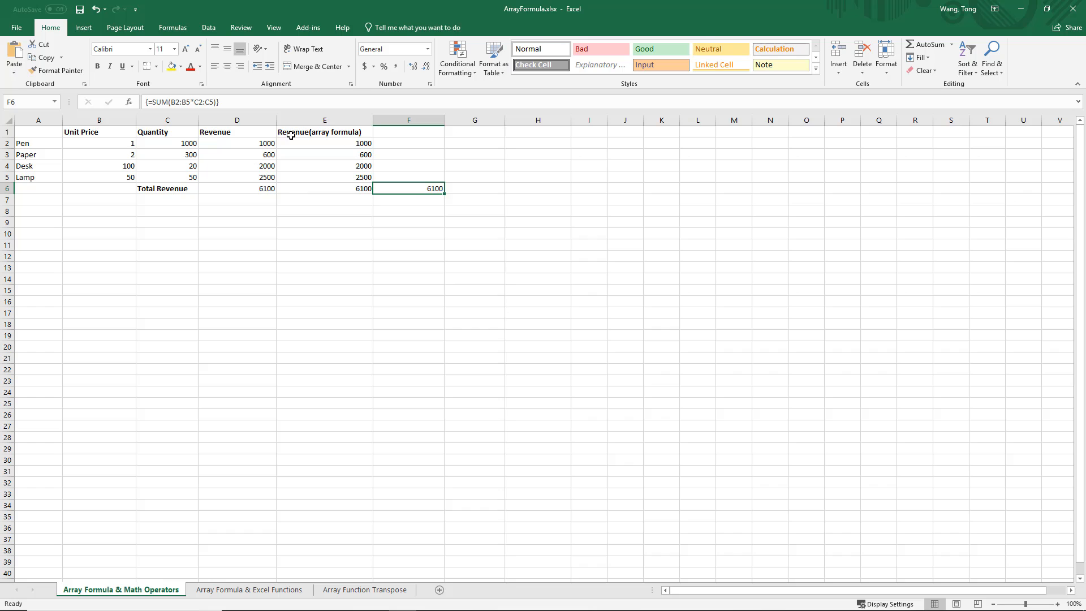
{"action": "left_click", "coordinate": [378, 267]}
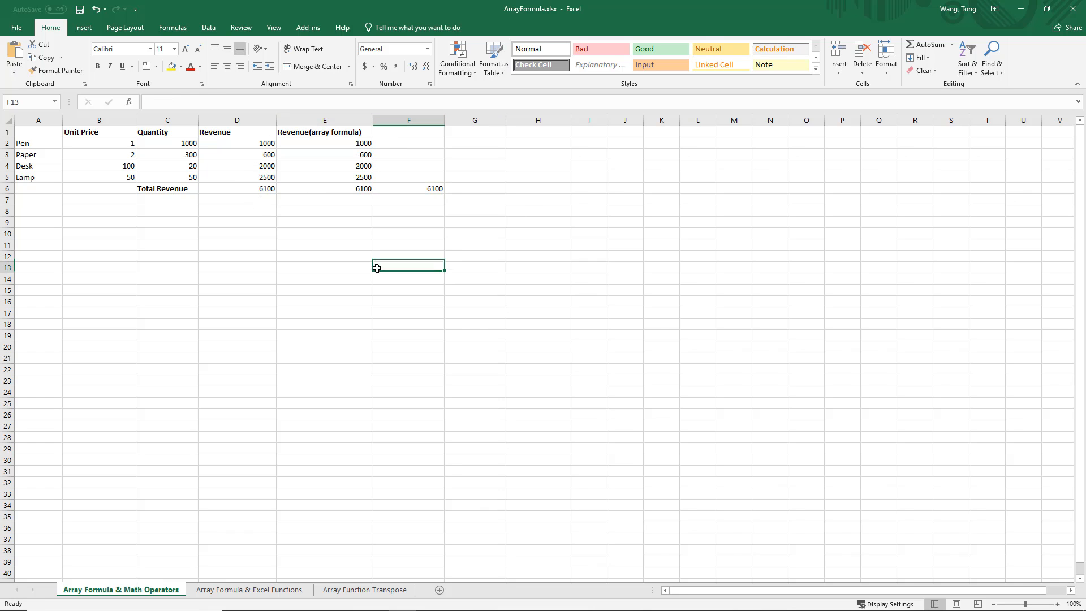
Step: On the Array Formula & Excel Functions sheet, widen column B and begin a SUMIFS formula in B14 with sum range C2:C10
{"action": "left_click", "coordinate": [257, 590]}
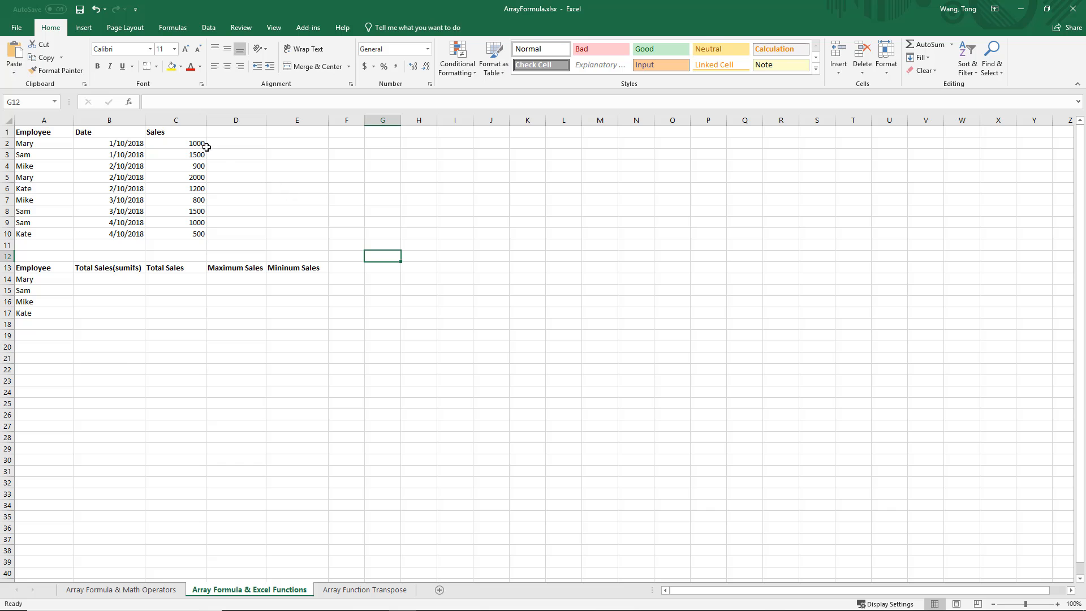
{"action": "left_click_drag", "start_coordinate": [145, 120], "coordinate": [161, 120]}
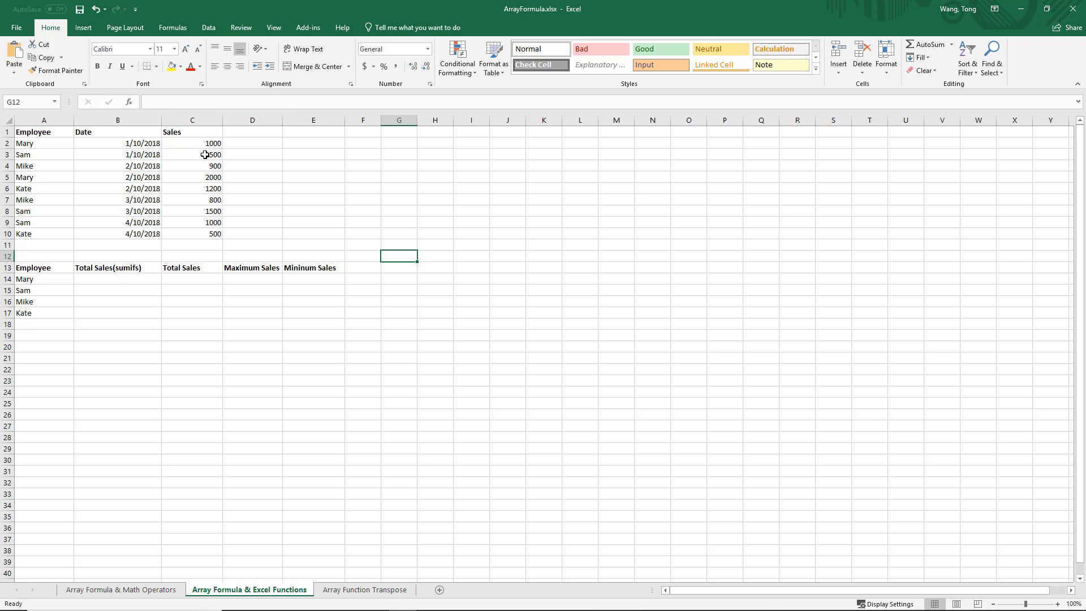
{"action": "left_click", "coordinate": [139, 284]}
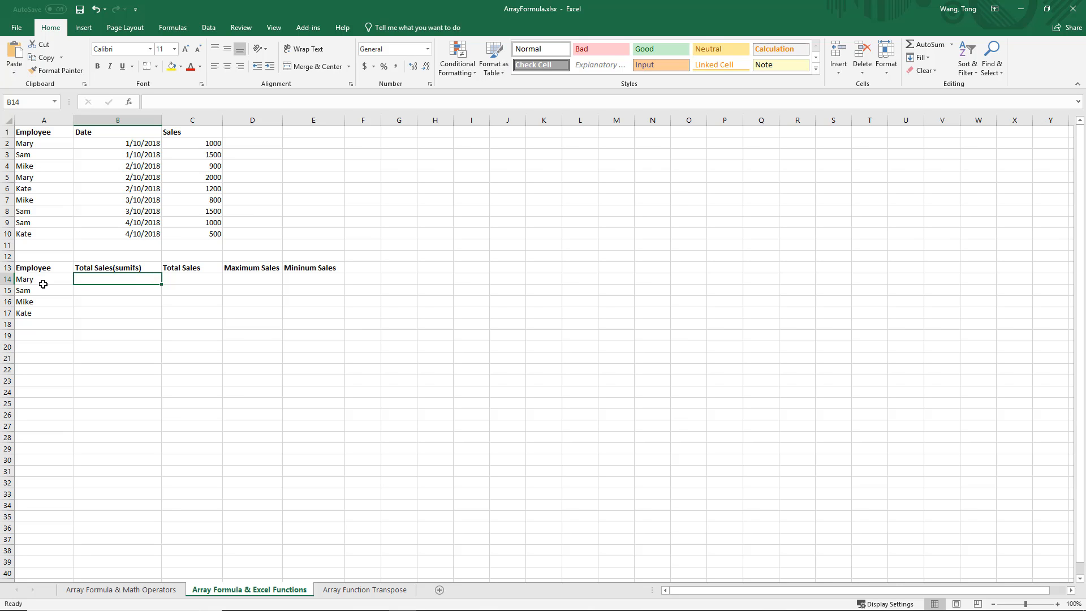
{"action": "type", "text": "=-"}
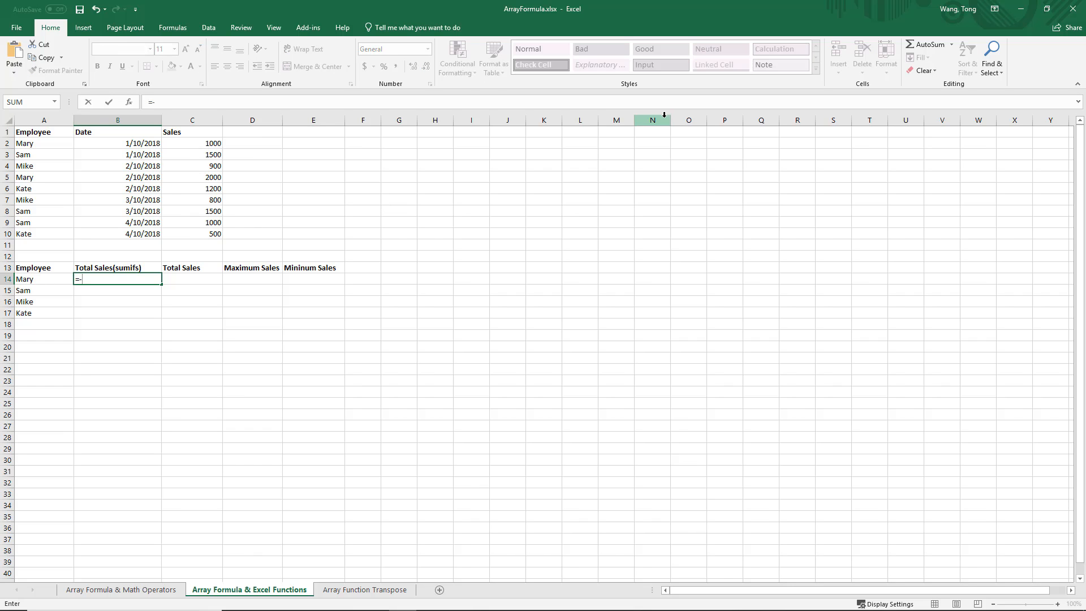
{"action": "type", "text": "sumifs("}
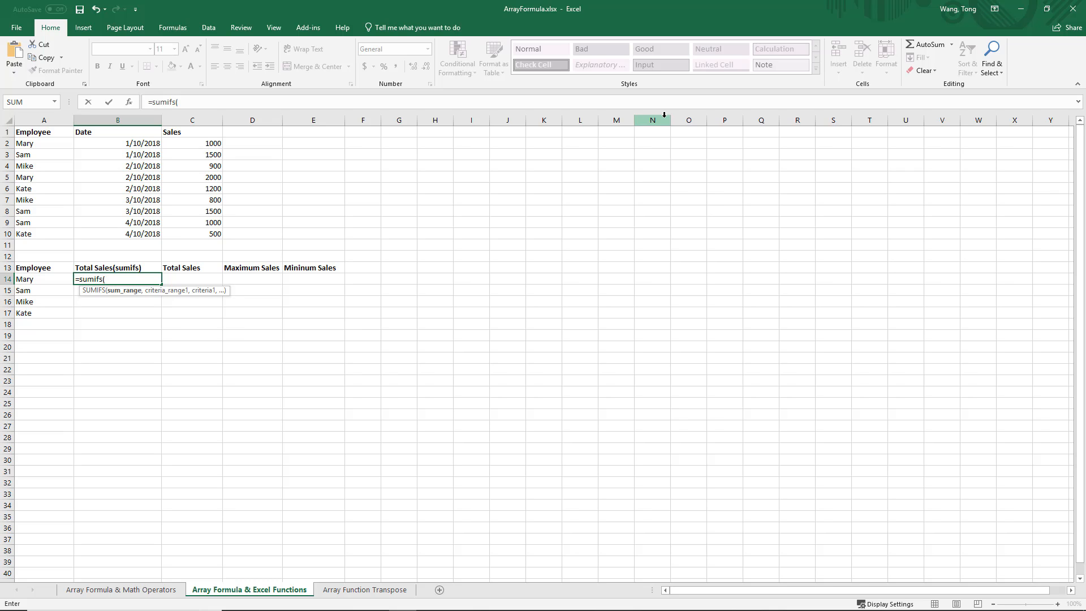
{"action": "key", "text": "Up"}
{"action": "key", "text": "Up"}
{"action": "key", "text": "Up"}
{"action": "key", "text": "Up"}
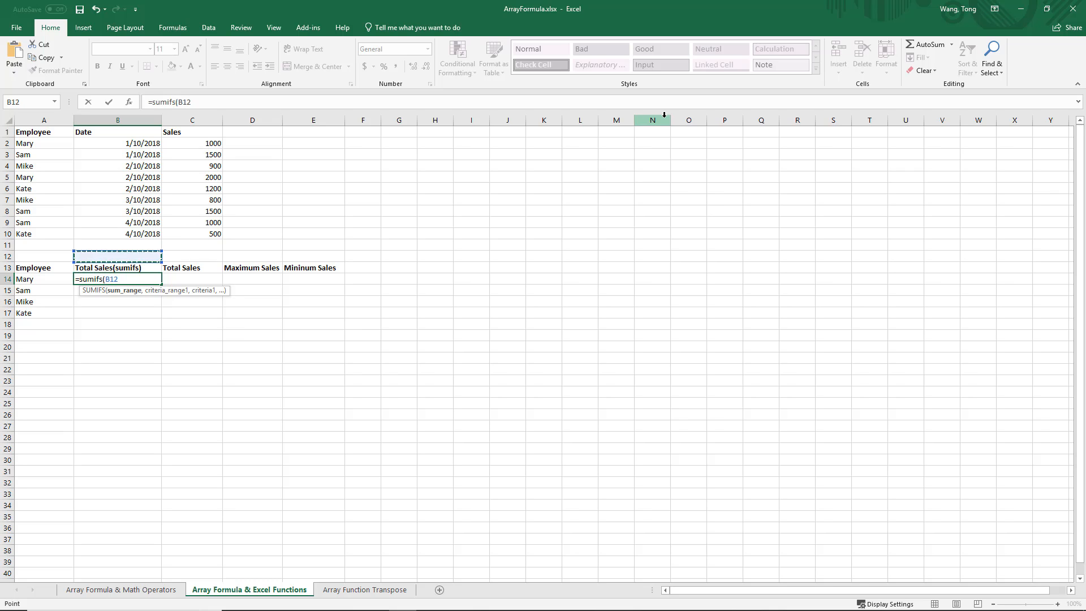
{"action": "key", "text": "Right"}
{"action": "key", "text": "ctrl+shift+Up"}
{"action": "key", "text": "shift+Down"}
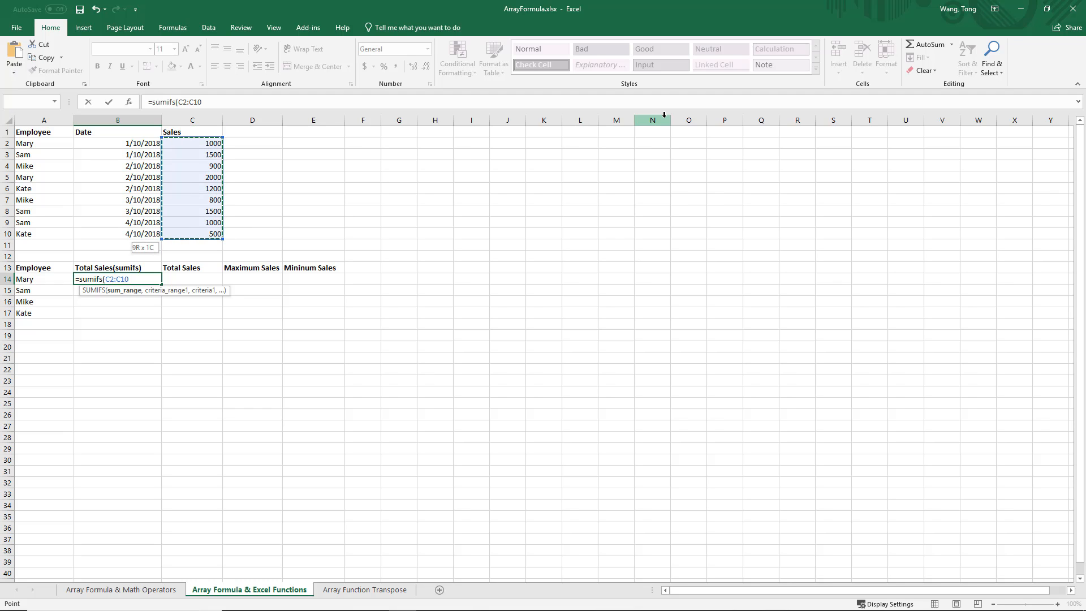
{"action": "type", "text": ","}
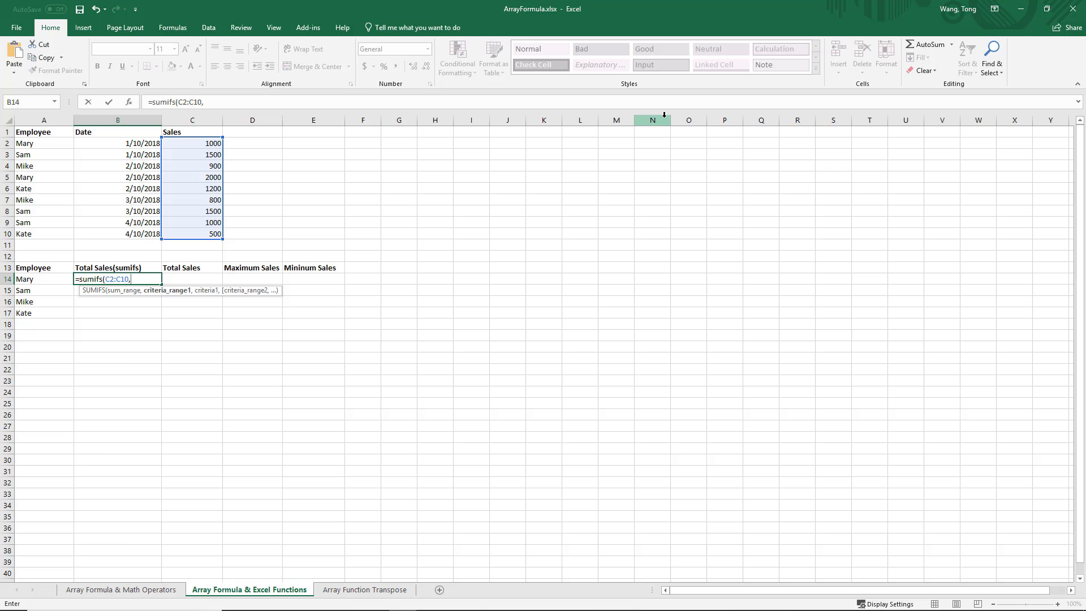
Step: Complete the SUMIFS arguments in B14 with criteria range A2:A10 and criterion A14
{"action": "key", "text": "Up"}
{"action": "key", "text": "Up"}
{"action": "key", "text": "Up"}
{"action": "key", "text": "Left"}
{"action": "key", "text": "Up"}
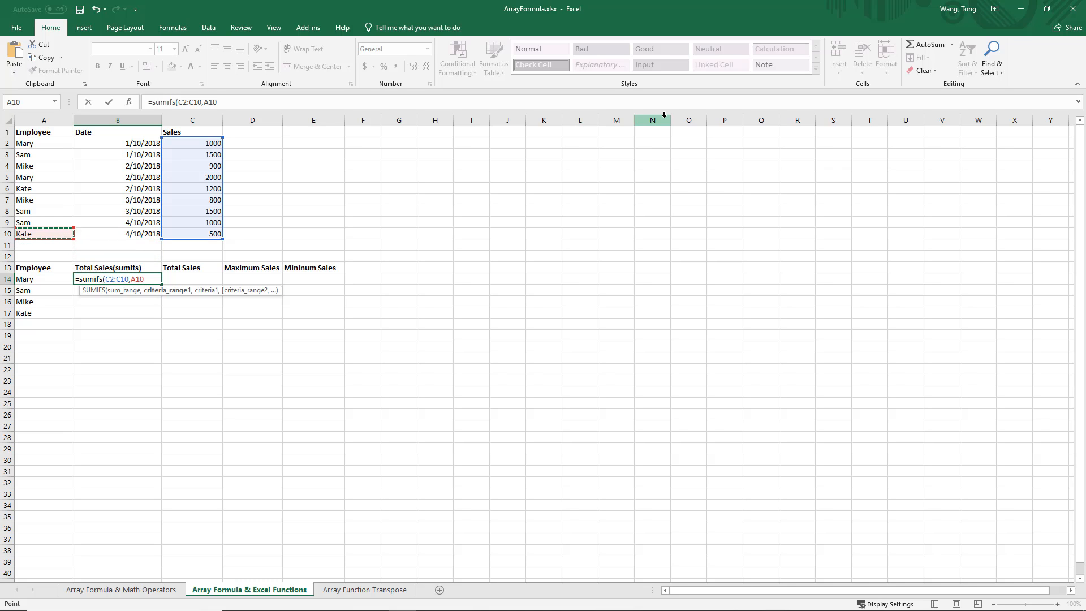
{"action": "key", "text": "shift+Up"}
{"action": "key", "text": "shift+Up"}
{"action": "key", "text": "shift+Up"}
{"action": "key", "text": "shift+Up"}
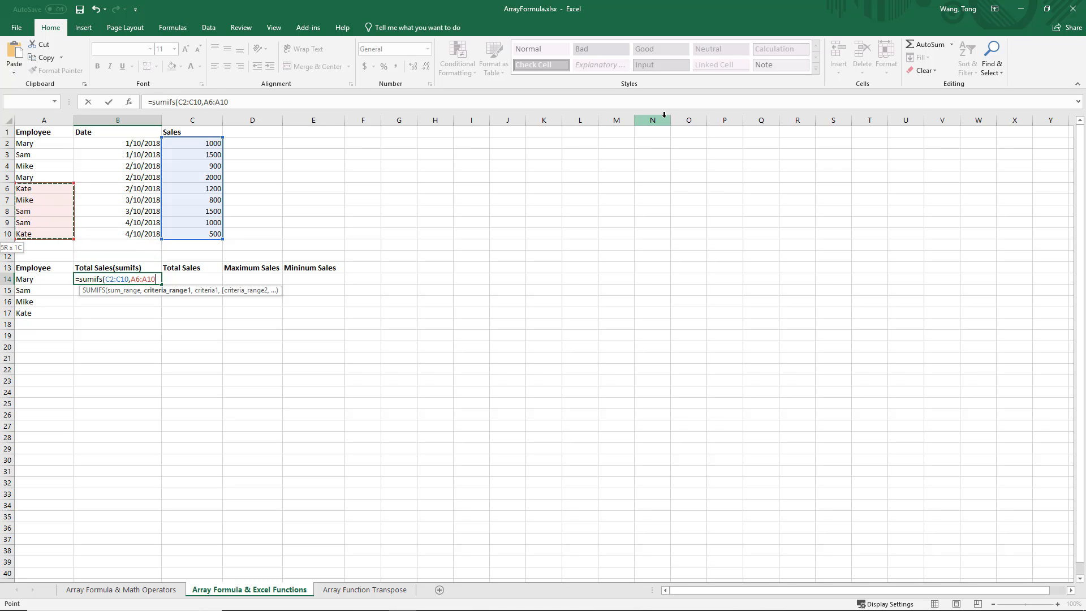
{"action": "key", "text": "shift+Up"}
{"action": "key", "text": "shift+Up"}
{"action": "key", "text": "shift+Up"}
{"action": "key", "text": "shift+Up"}
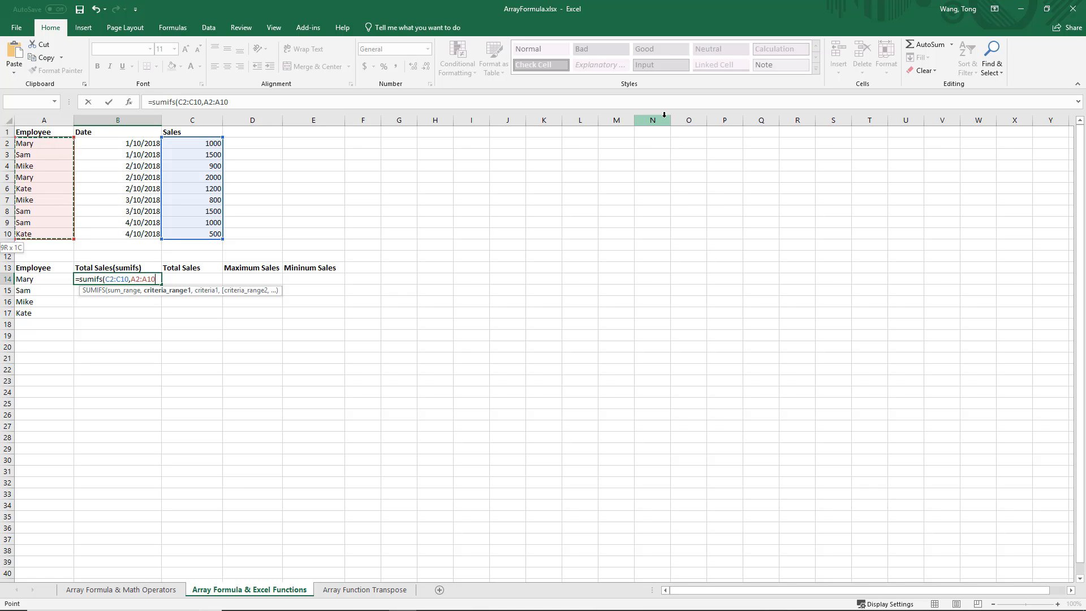
{"action": "type", "text": ","}
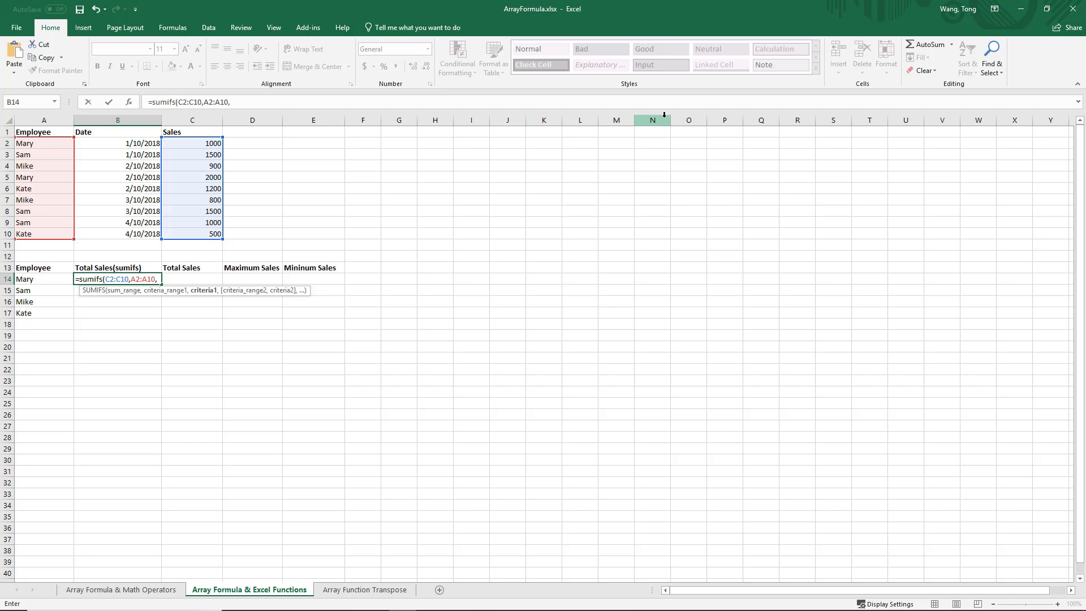
{"action": "type", "text": "A14"}
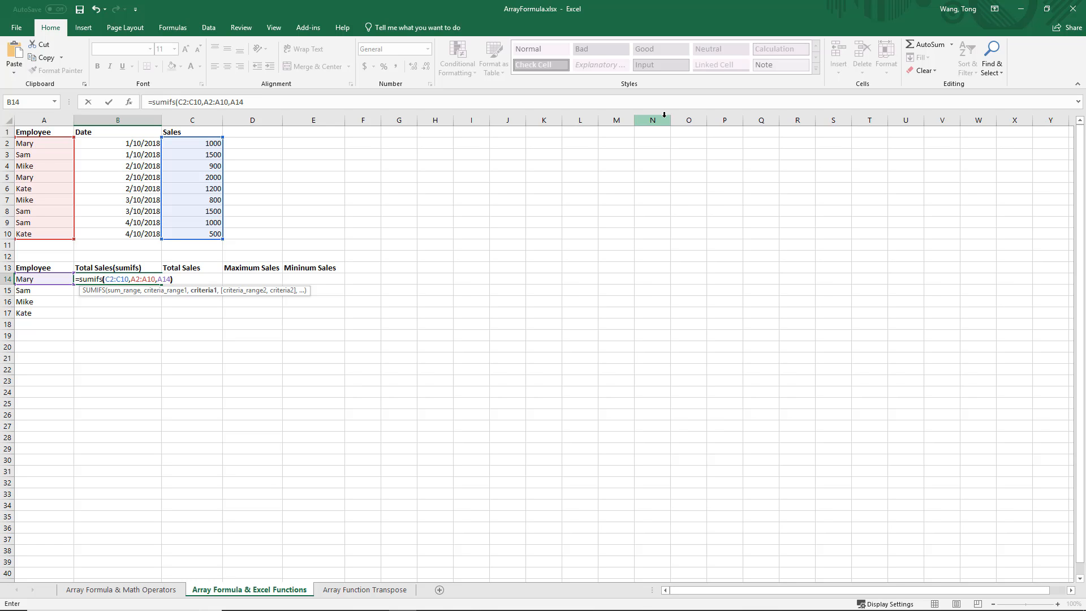
{"action": "type", "text": ")"}
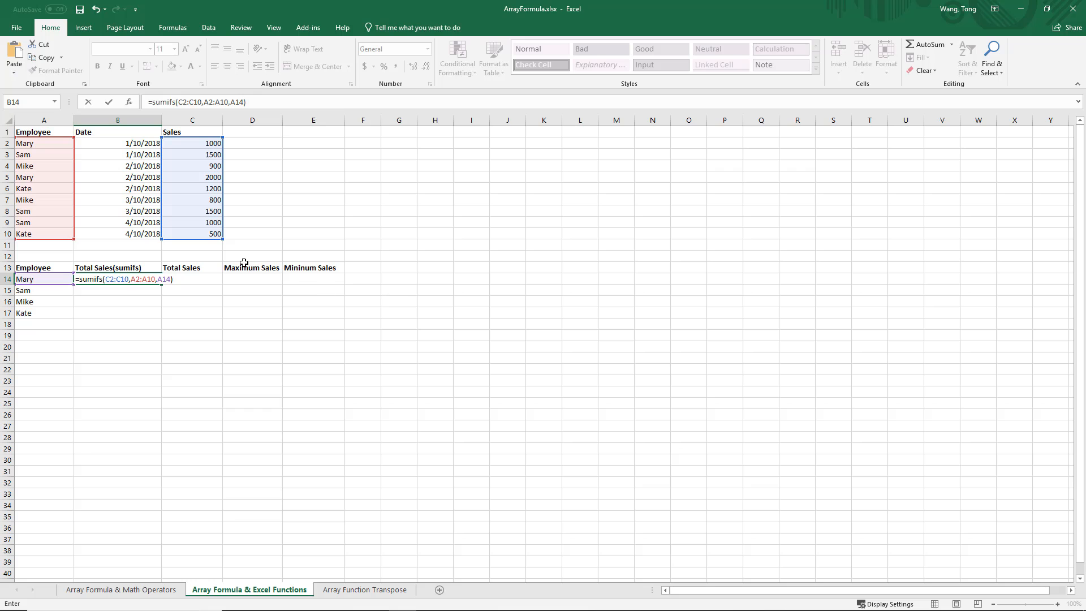
Step: Make the SUMIFS ranges absolute as $C$2:$C$10 and $A$2:$A$10, and commit the formula in B14
{"action": "left_click", "coordinate": [116, 279]}
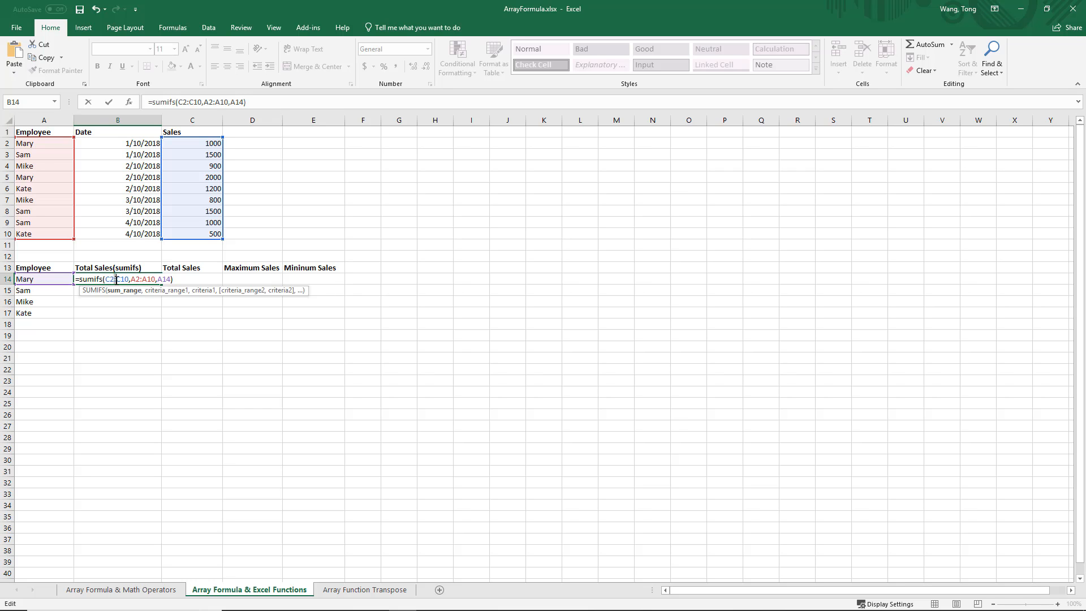
{"action": "key", "text": "F4"}
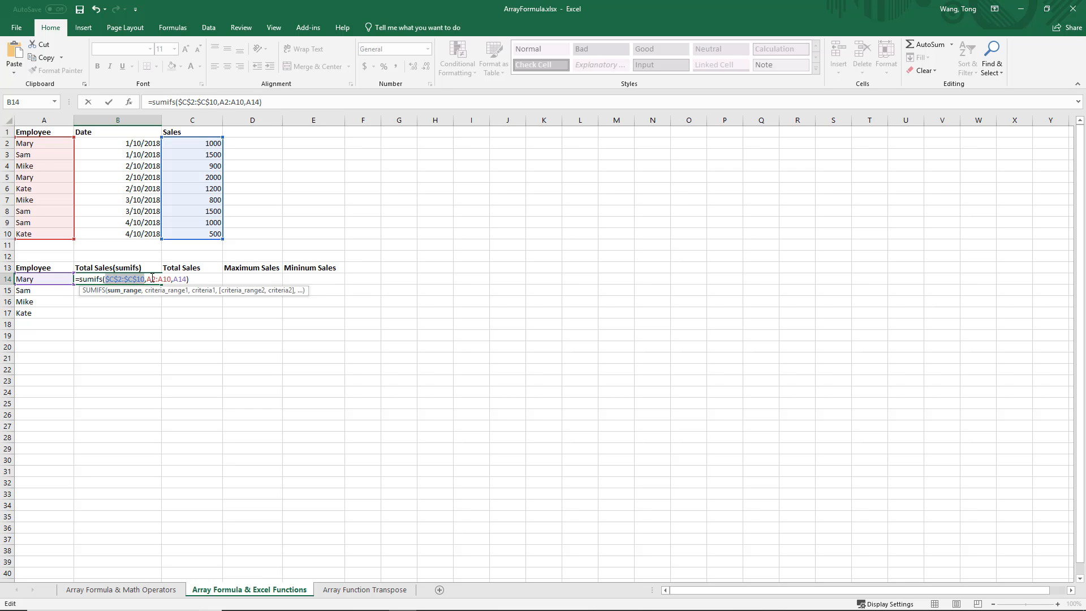
{"action": "left_click", "coordinate": [155, 280]}
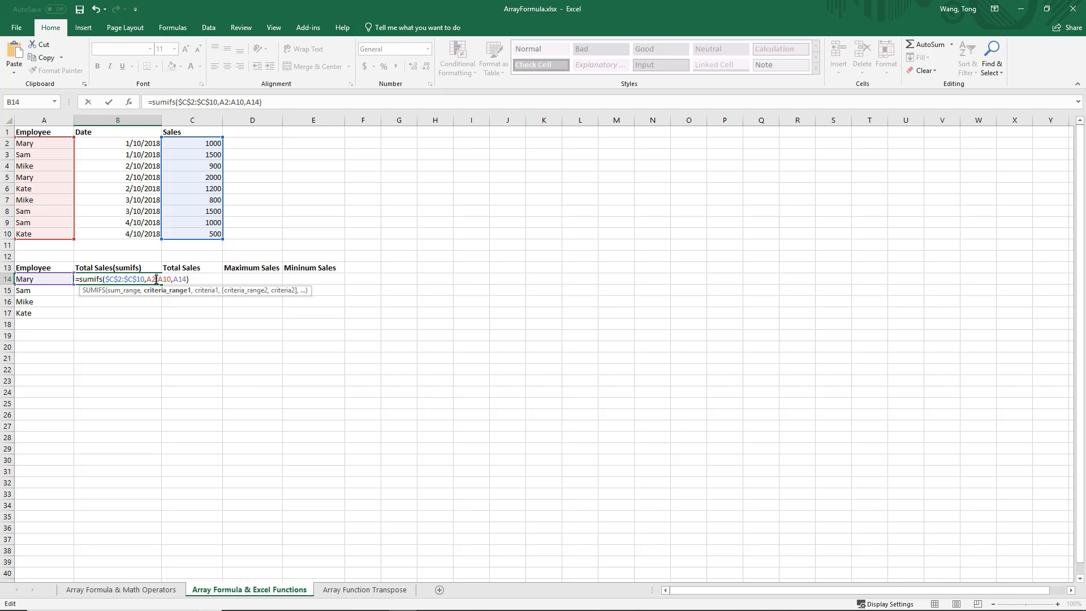
{"action": "key", "text": "F4"}
{"action": "key", "text": "End"}
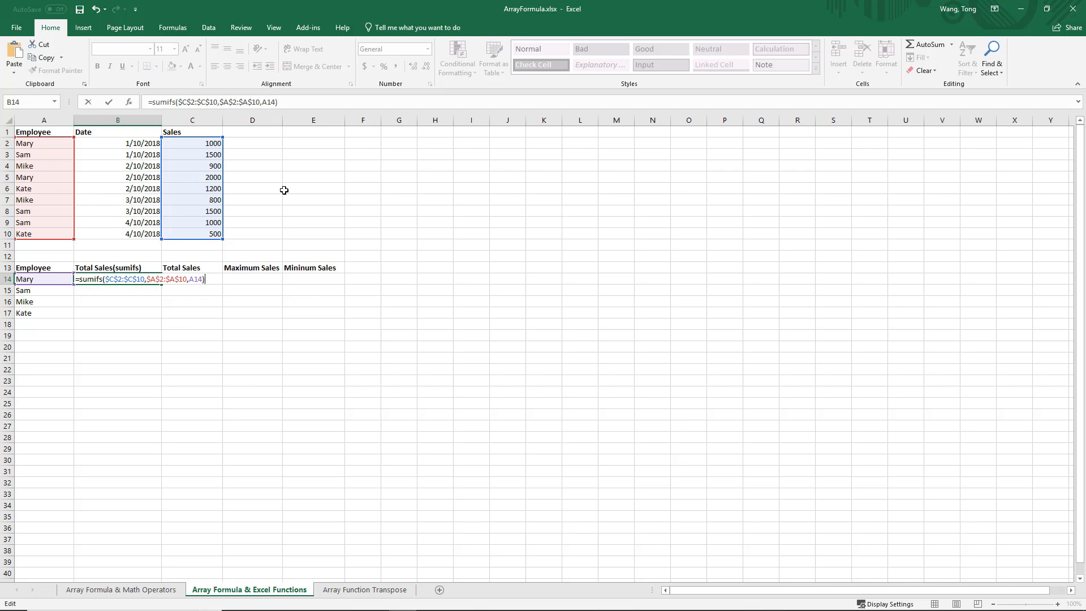
{"action": "key", "text": "ctrl+Return"}
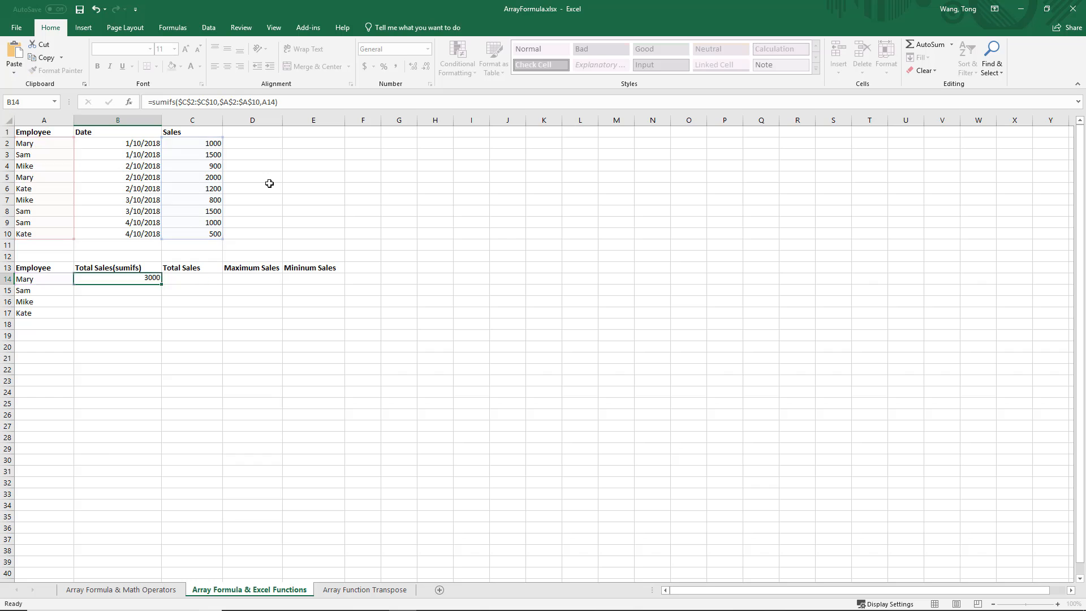
Step: Fill the SUMIFS formula from B14 down to B17, and adjust the widths of columns B and C
{"action": "key", "text": "shift+Down"}
{"action": "key", "text": "shift+Down"}
{"action": "key", "text": "shift+Down"}
{"action": "key", "text": "ctrl+d"}
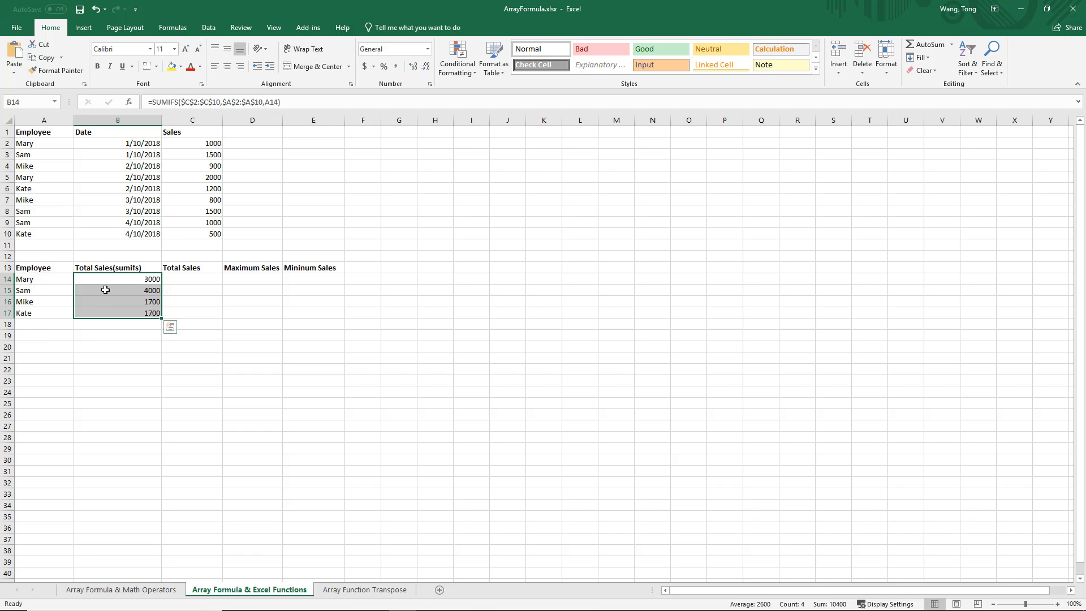
{"action": "left_click_drag", "start_coordinate": [155, 118], "coordinate": [235, 119]}
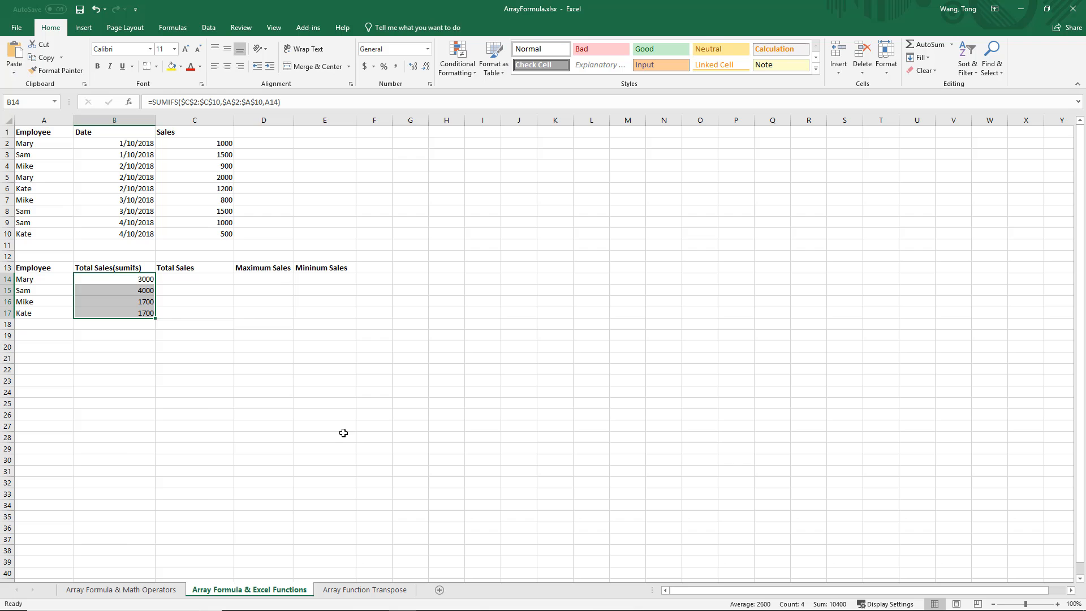
Step: Narrow column C and enter the heading "Sales by" followed by the first employee's name in E1
{"action": "left_click_drag", "start_coordinate": [234, 120], "coordinate": [227, 125]}
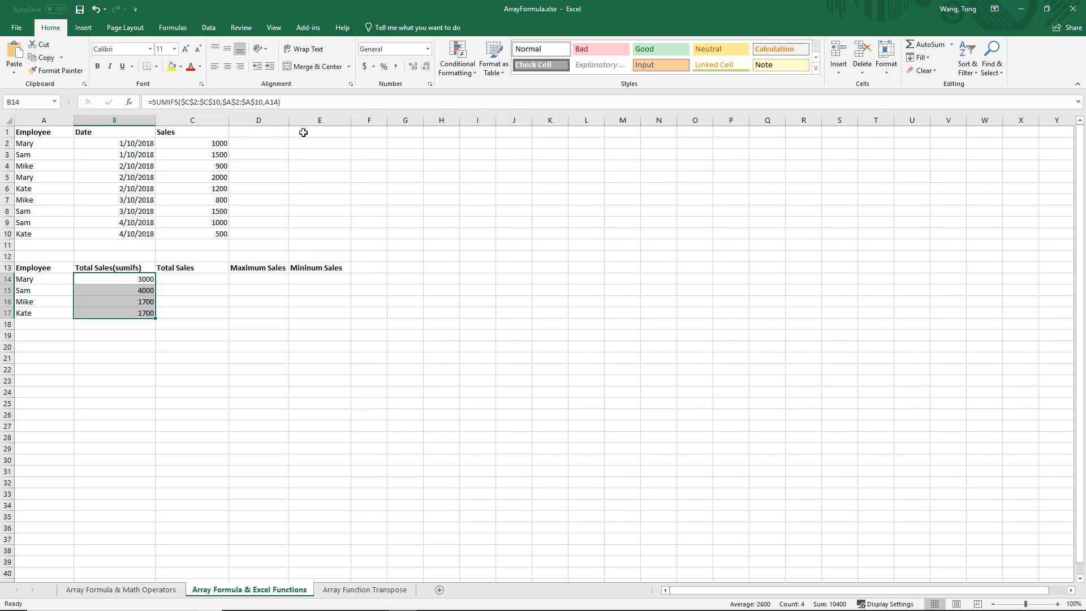
{"action": "left_click_drag", "start_coordinate": [229, 120], "coordinate": [218, 120]}
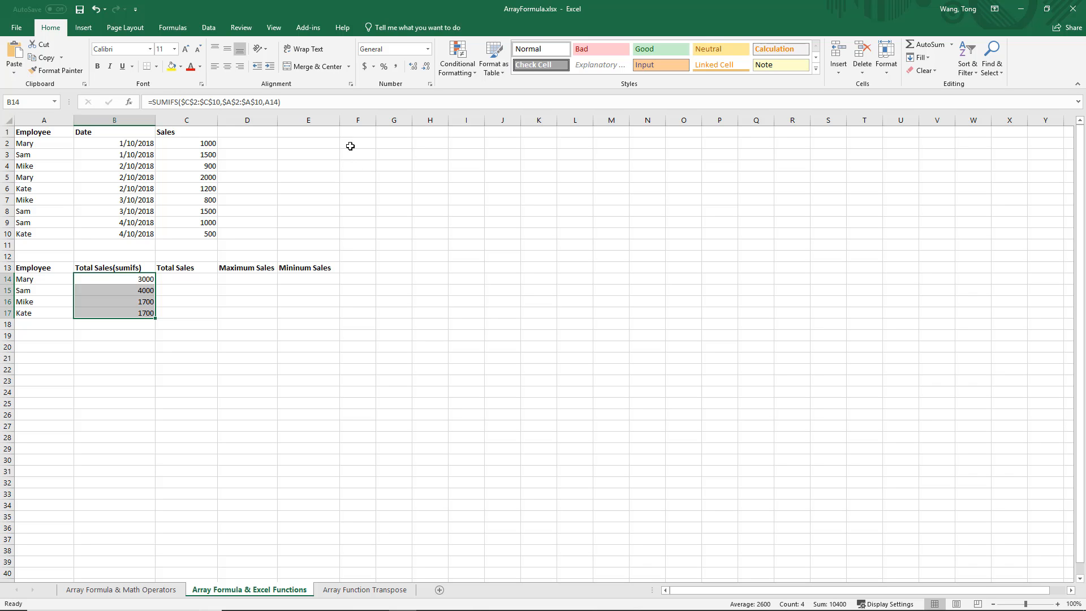
{"action": "left_click", "coordinate": [301, 140]}
{"action": "left_click", "coordinate": [302, 131]}
{"action": "type", "text": "Sale of"}
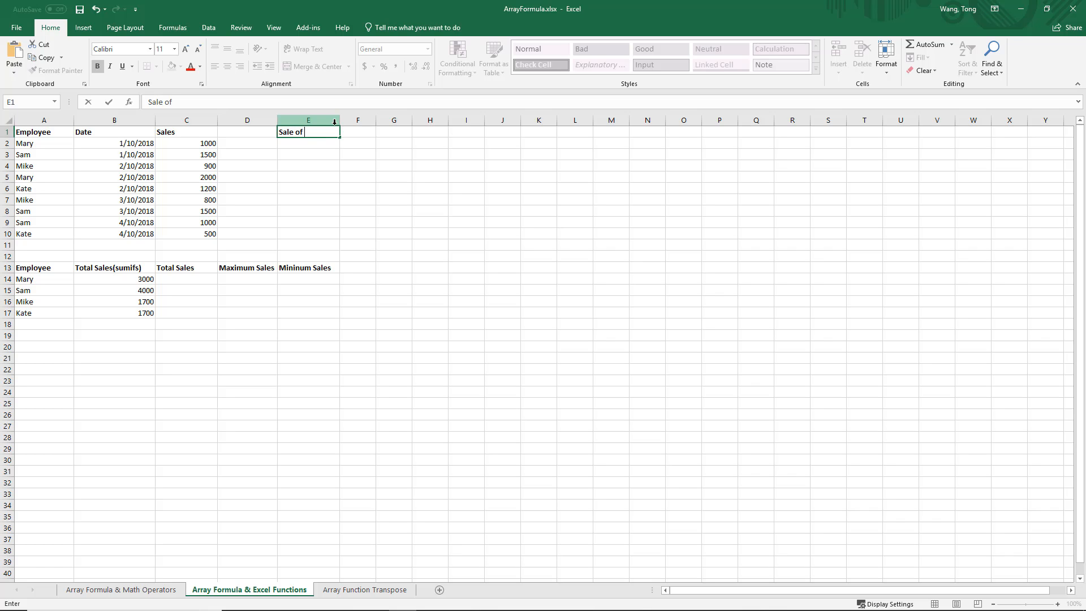
{"action": "key", "text": "BackSpace"}
{"action": "key", "text": "BackSpace"}
{"action": "type", "text": "s by Mary"}
{"action": "key", "text": "Return"}
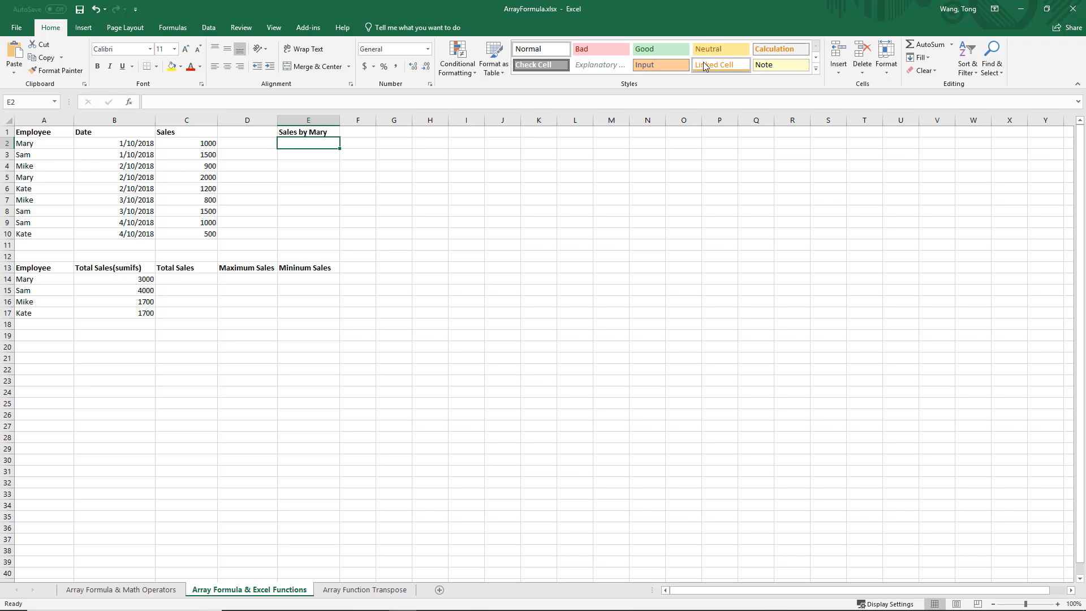
Step: Enter an IF formula in E2 that returns C2 when A2 equals the first employee's name in quotes, otherwise ""
{"action": "type", "text": "=if("}
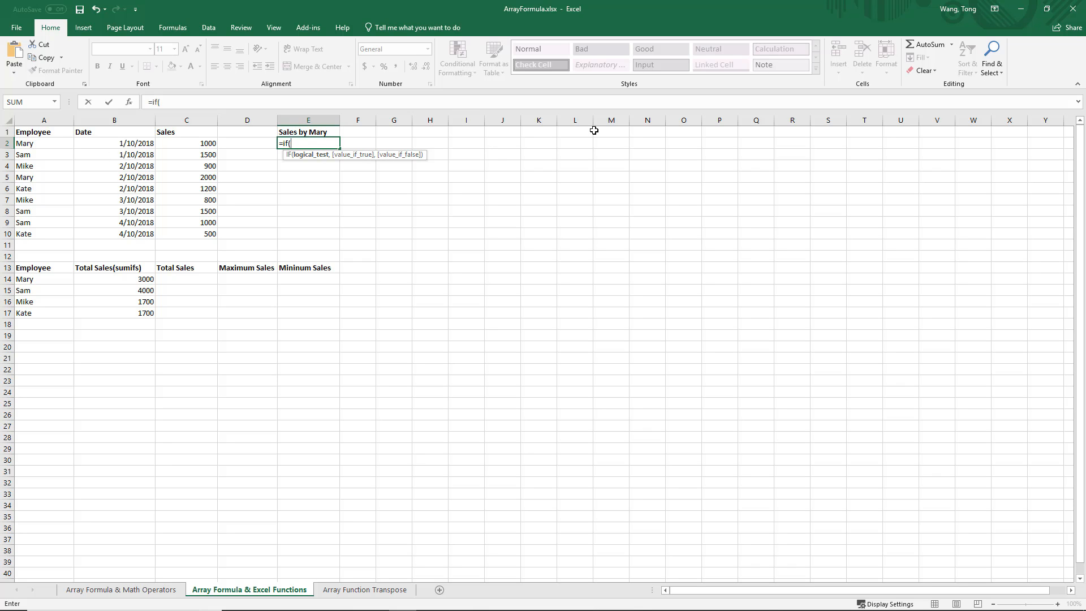
{"action": "type", "text": "a2"}
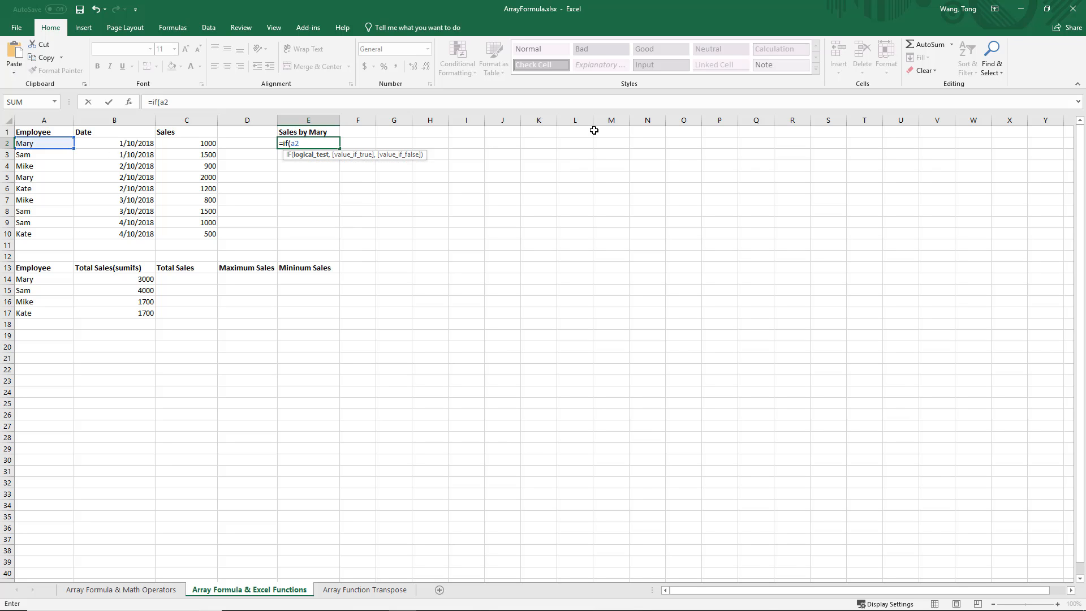
{"action": "type", "text": "=\"Mary\","}
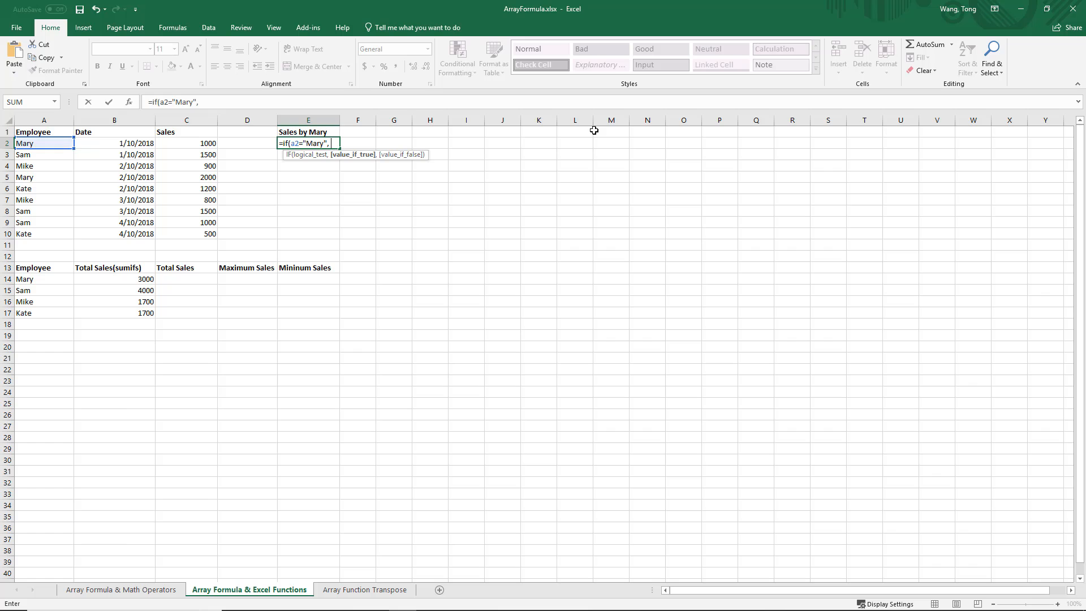
{"action": "type", "text": " c2"}
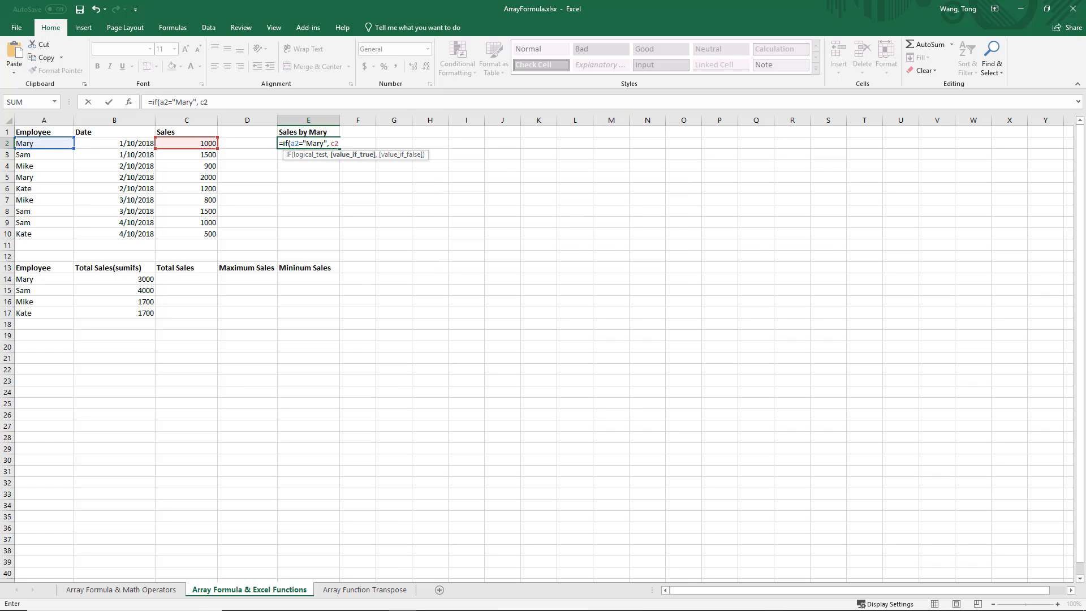
{"action": "type", "text": ", \"\")"}
{"action": "key", "text": "Return"}
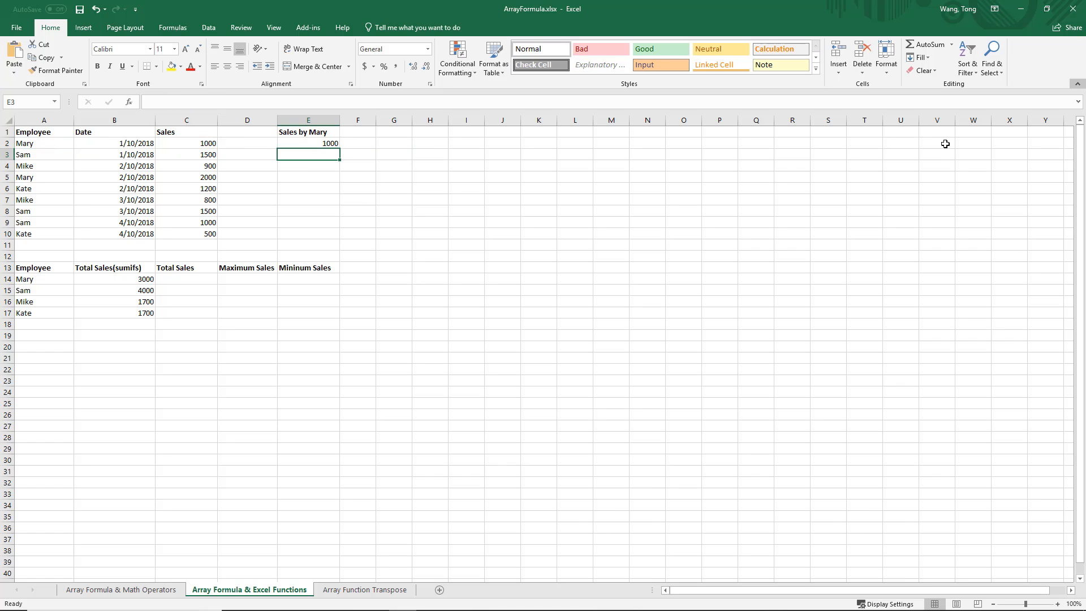
Step: Fill the IF formula from E2 down to E10 and check rows 2 and 5 against the source data
{"action": "left_click", "coordinate": [331, 145]}
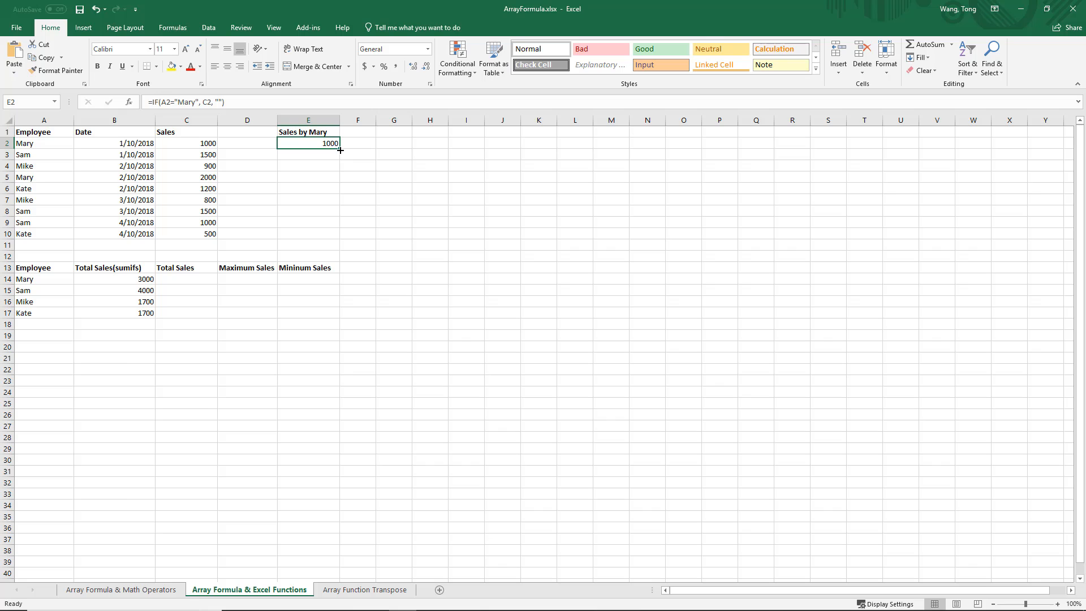
{"action": "left_click_drag", "start_coordinate": [339, 148], "coordinate": [338, 237]}
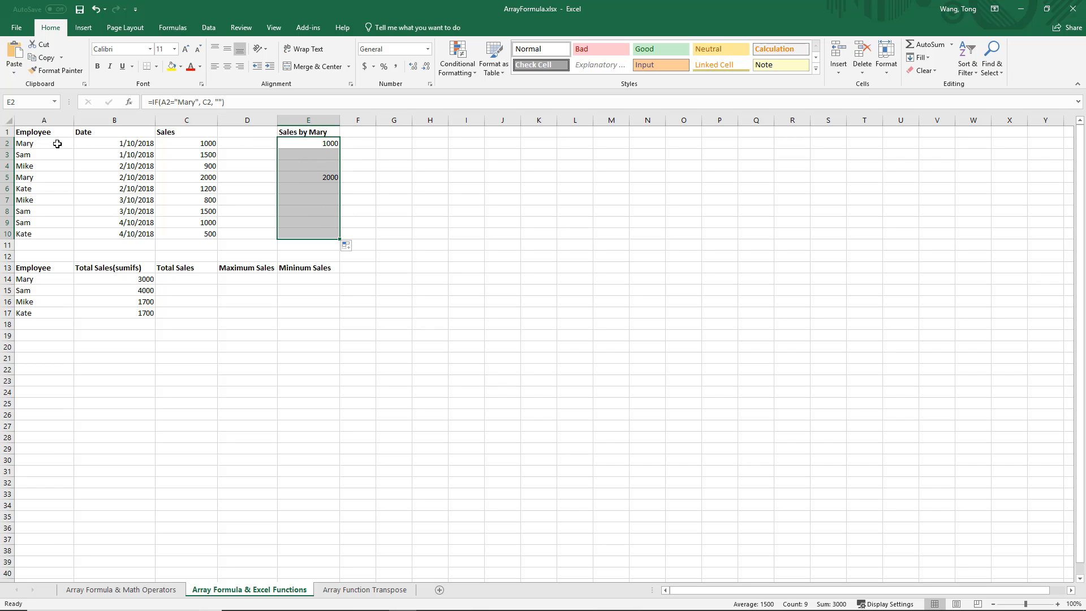
{"action": "left_click_drag", "start_coordinate": [40, 143], "coordinate": [289, 143]}
{"action": "left_click_drag", "start_coordinate": [62, 177], "coordinate": [337, 178]}
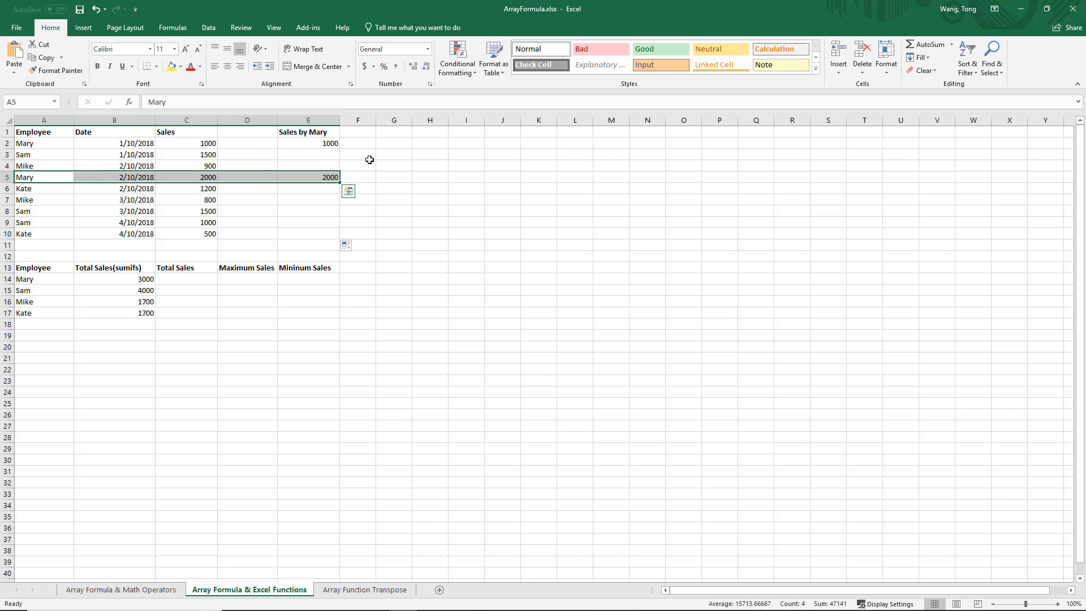
Step: Widen column F and copy the heading from E1 to F1
{"action": "left_click_drag", "start_coordinate": [376, 120], "coordinate": [423, 108]}
{"action": "left_click", "coordinate": [320, 133]}
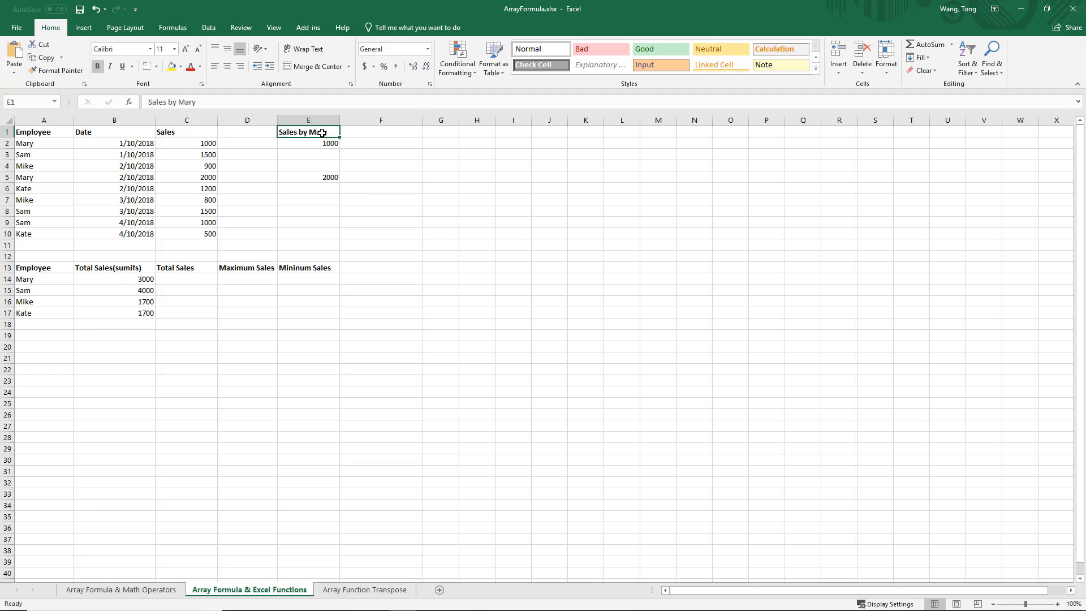
{"action": "key", "text": "ctrl+c"}
{"action": "left_click", "coordinate": [360, 132]}
{"action": "key", "text": "ctrl+v"}
Step: Append "(array formula)" to the heading in F1
{"action": "left_click", "coordinate": [323, 142]}
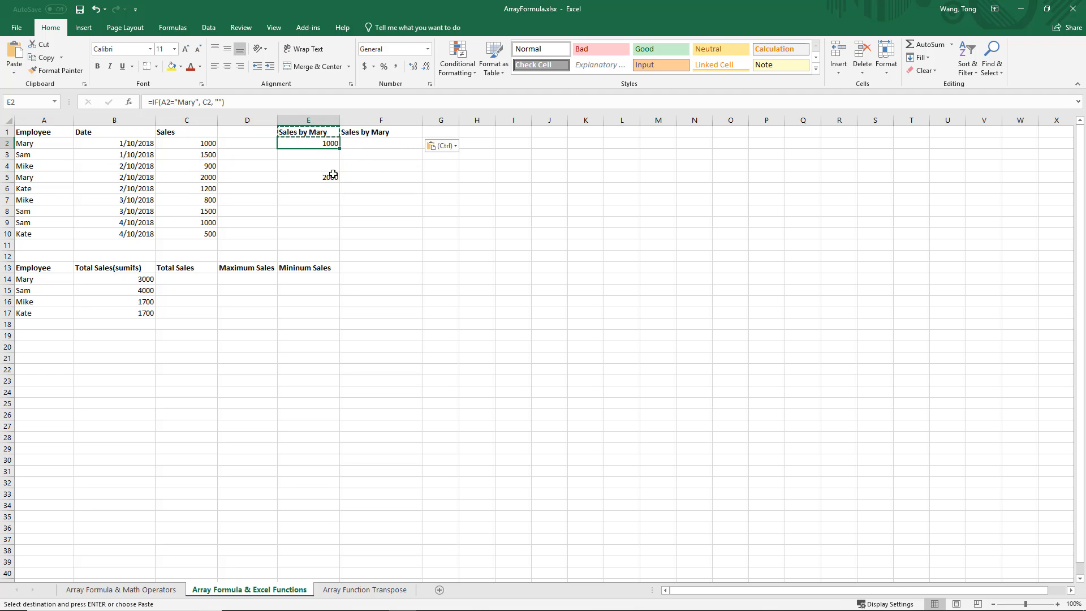
{"action": "left_click", "coordinate": [331, 178]}
{"action": "left_click", "coordinate": [327, 145]}
{"action": "double_click", "coordinate": [397, 132]}
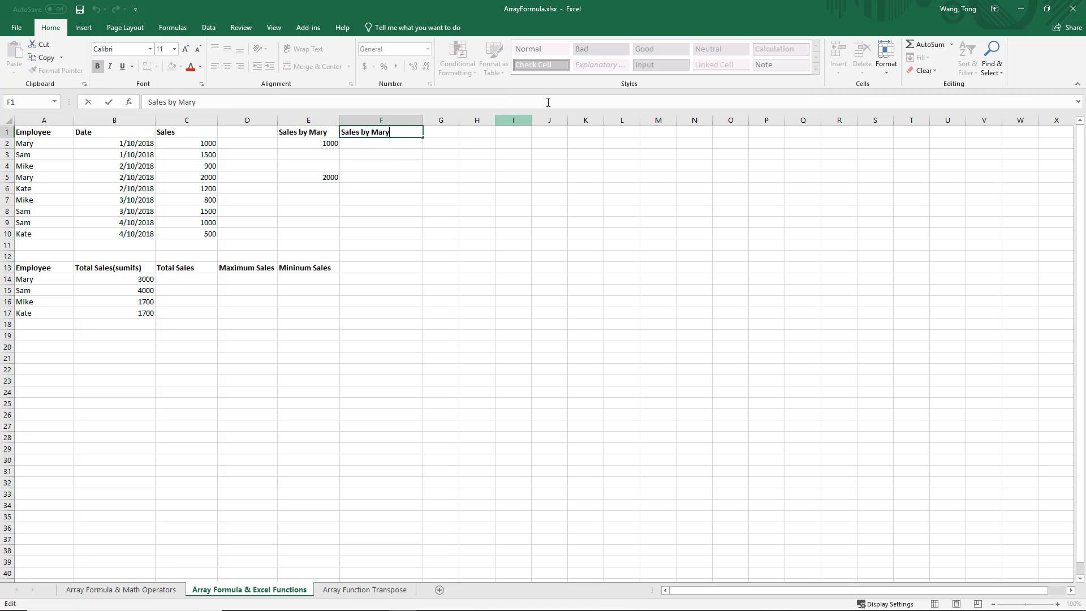
{"action": "type", "text": "(array formula"}
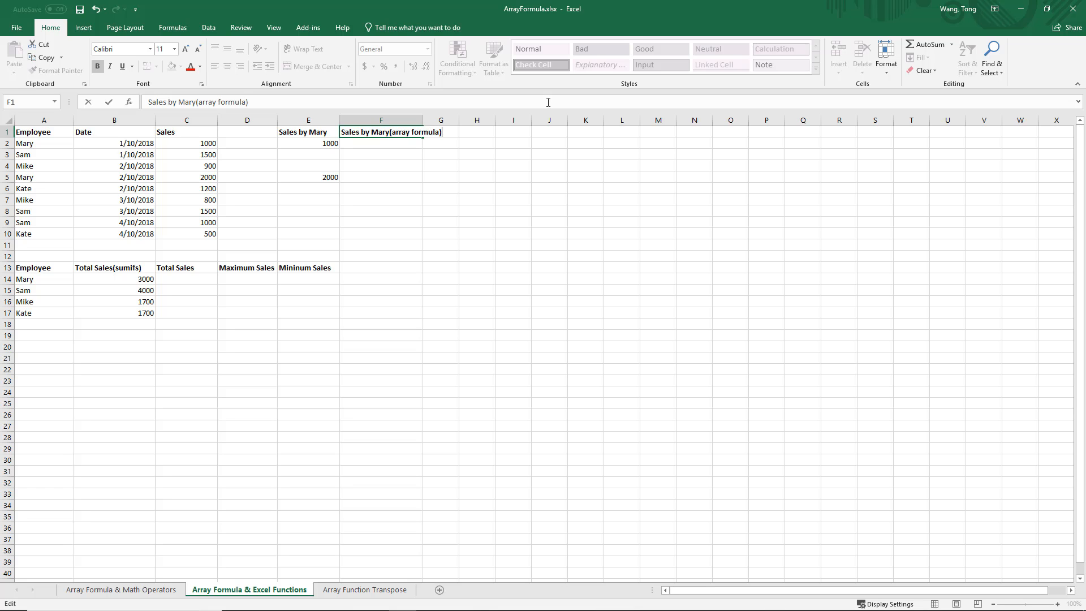
{"action": "left_click", "coordinate": [375, 209]}
Step: Select F2:F10 and begin an IF formula testing whether A2:A10 equals the first employee's name in quotes
{"action": "left_click", "coordinate": [396, 143]}
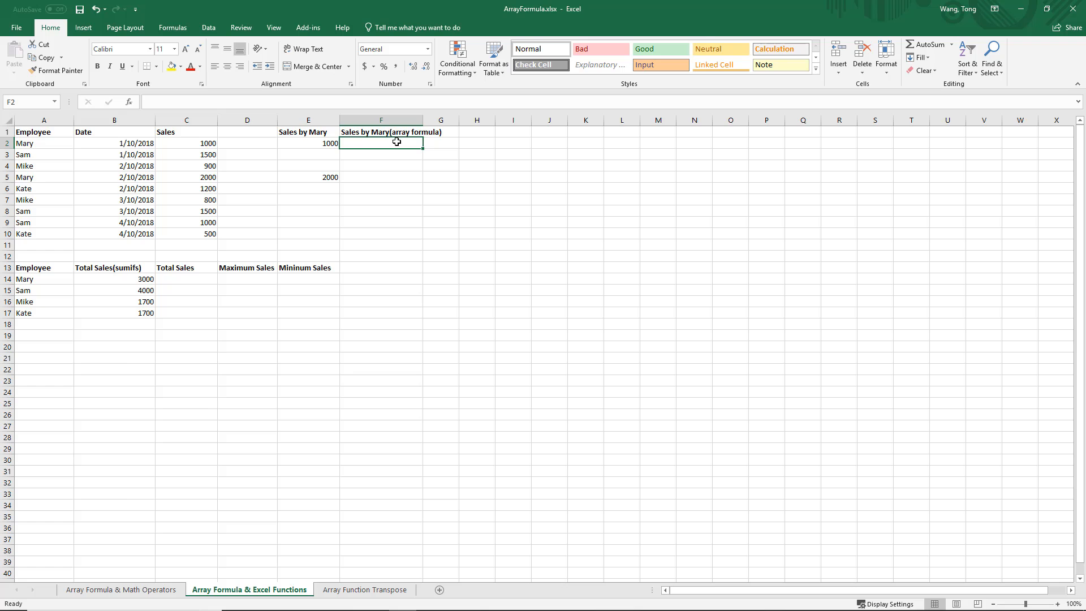
{"action": "left_click_drag", "start_coordinate": [396, 142], "coordinate": [398, 234]}
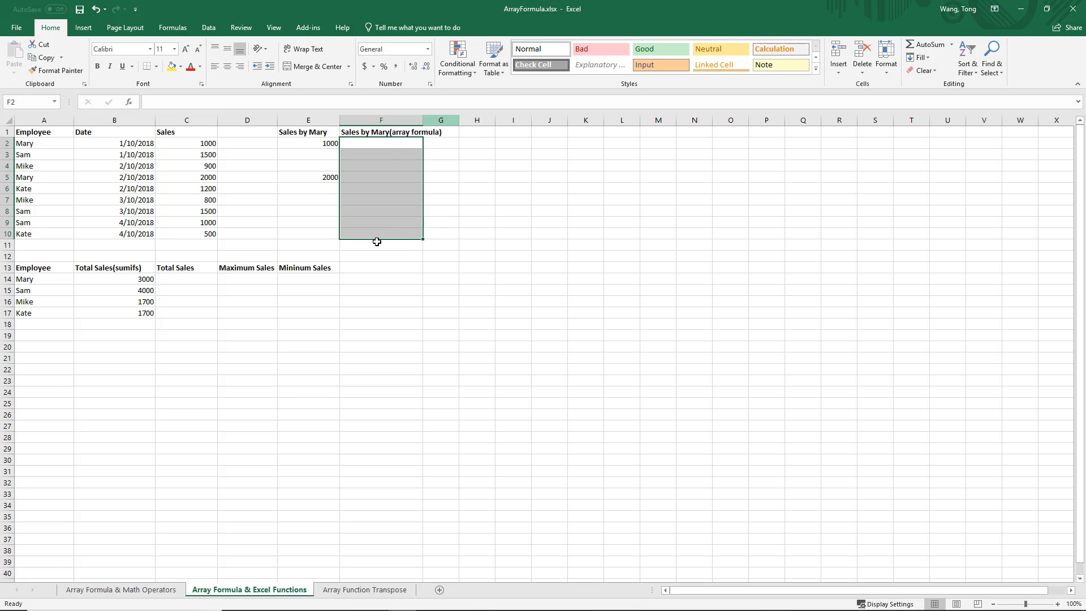
{"action": "type", "text": "="}
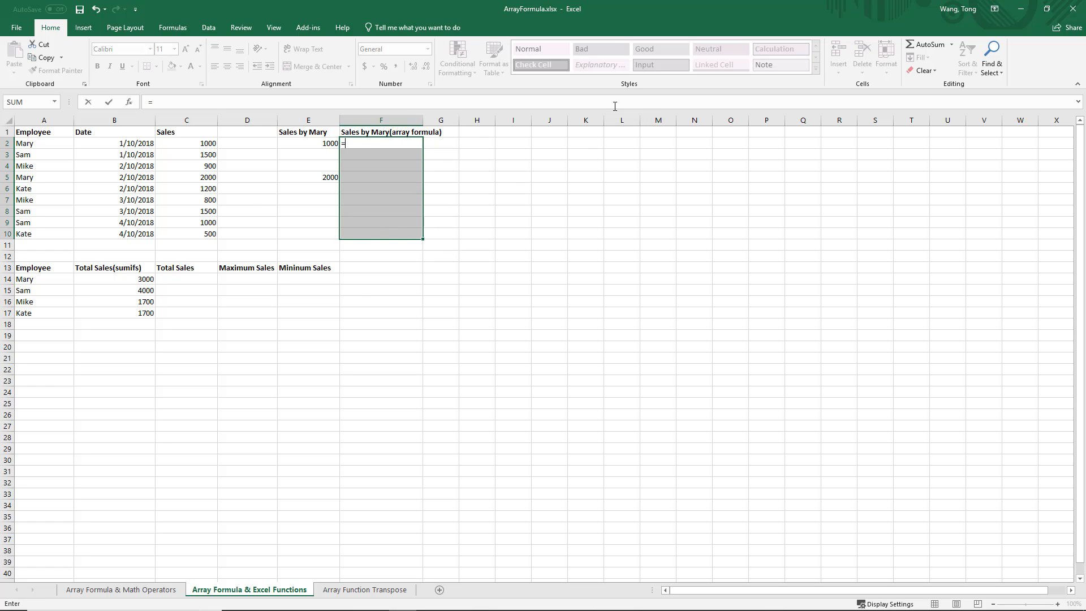
{"action": "type", "text": "if("}
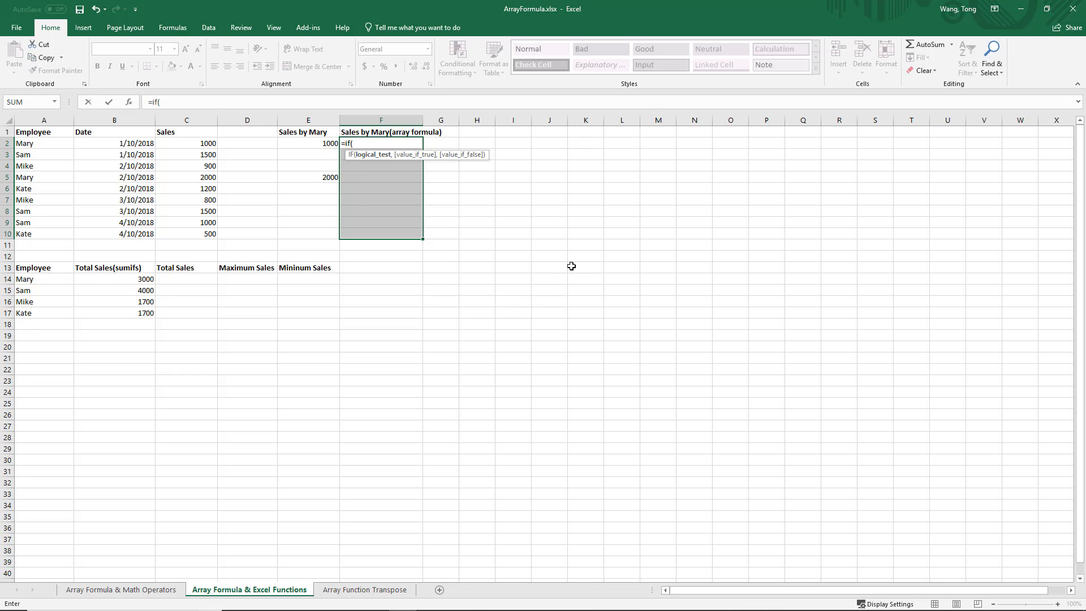
{"action": "type", "text": "a2:a10=\""}
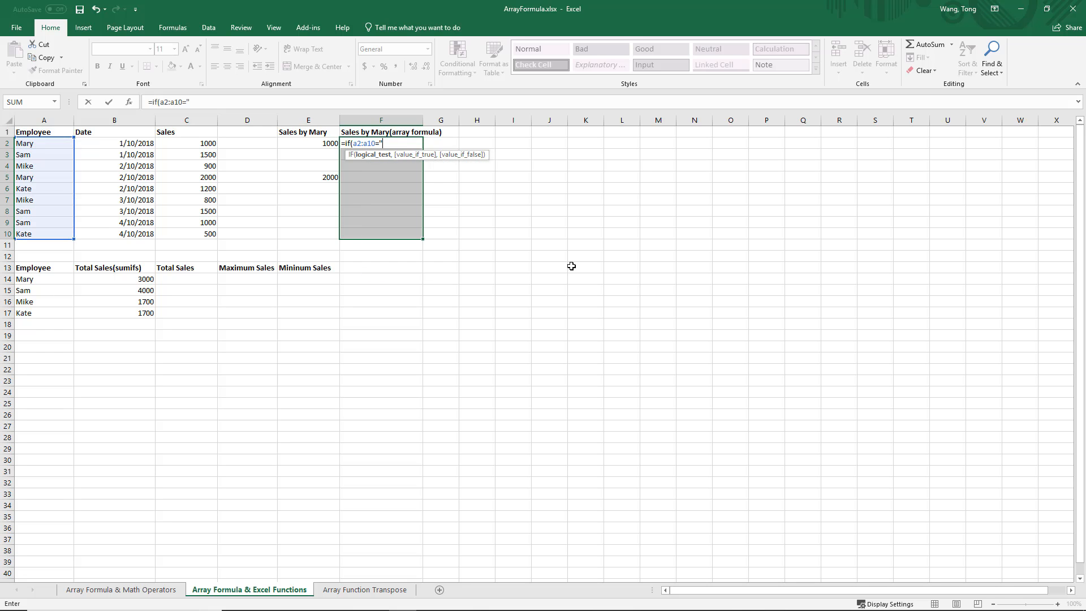
{"action": "type", "text": "Mary\""}
{"action": "type", "text": ","}
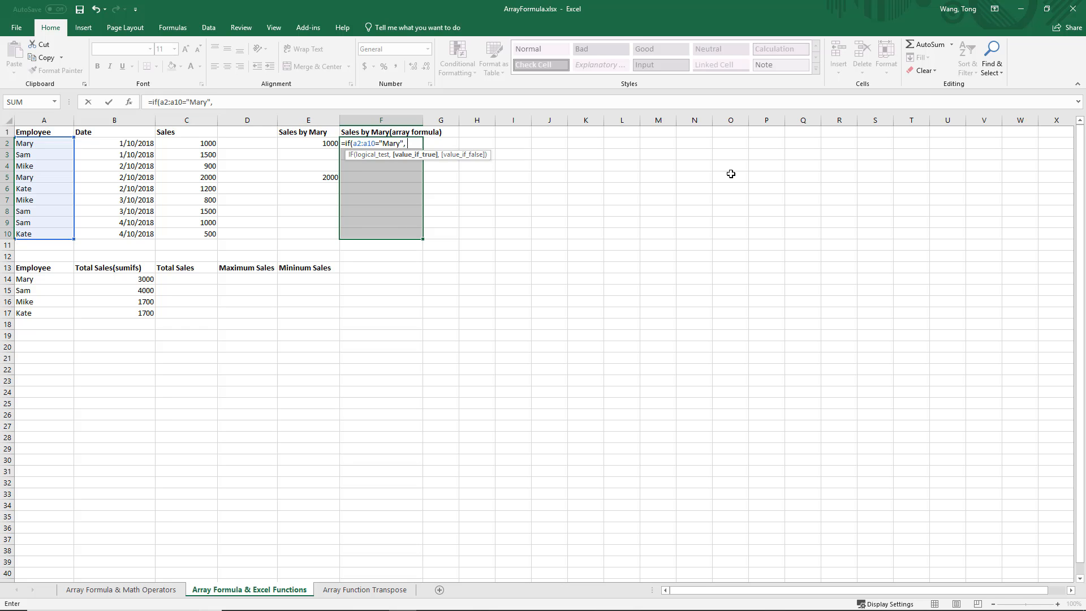
Step: Complete the IF formula with C2:C10 if true and "" if false, and commit it as an array formula across F2:F10
{"action": "type", "text": " C"}
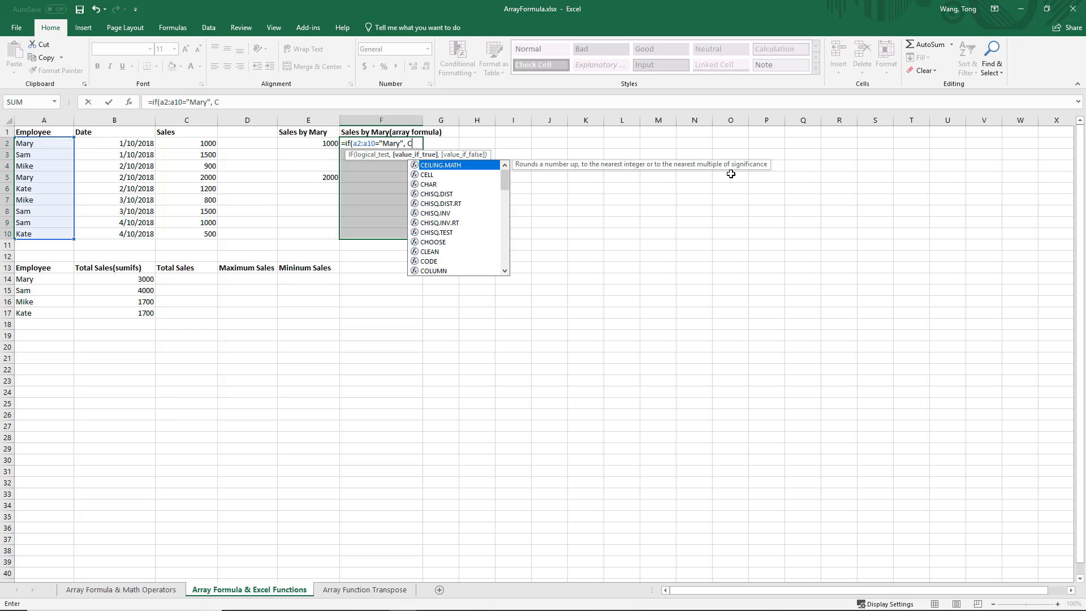
{"action": "type", "text": "2:C"}
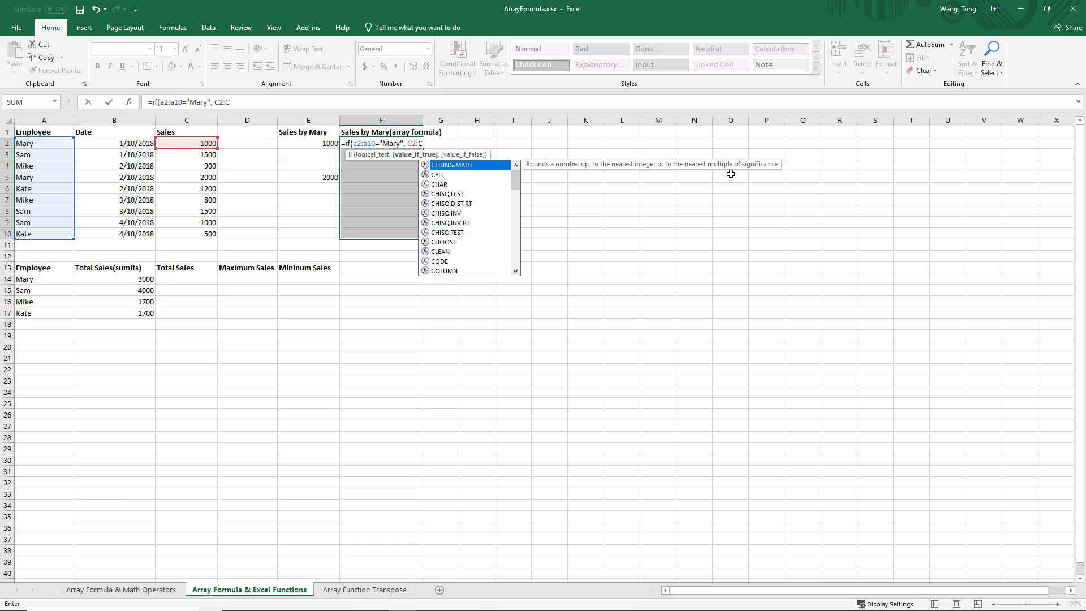
{"action": "type", "text": "10"}
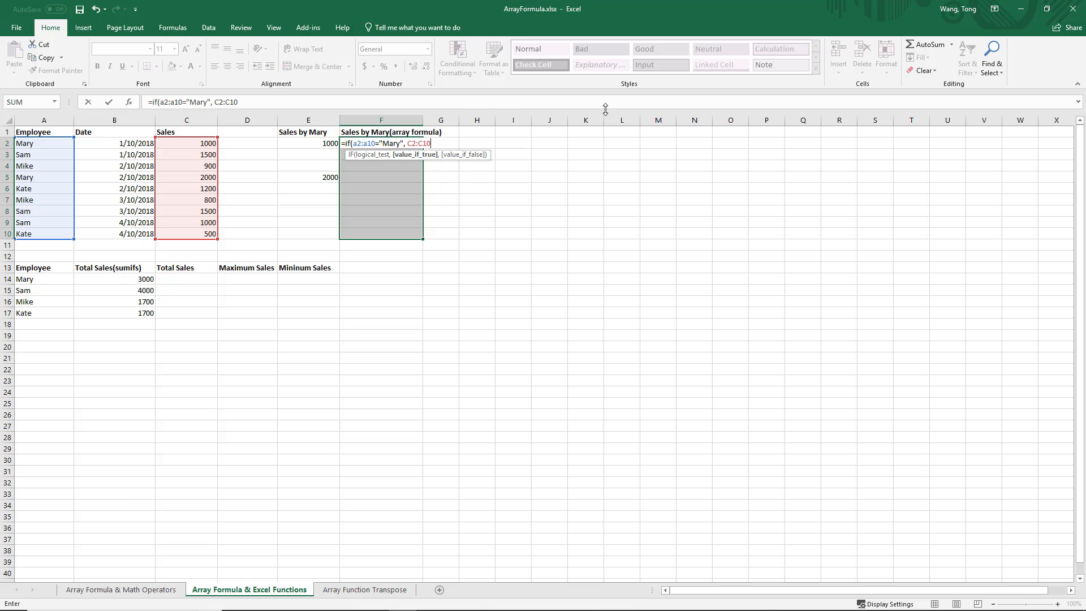
{"action": "type", "text": ", \"\")"}
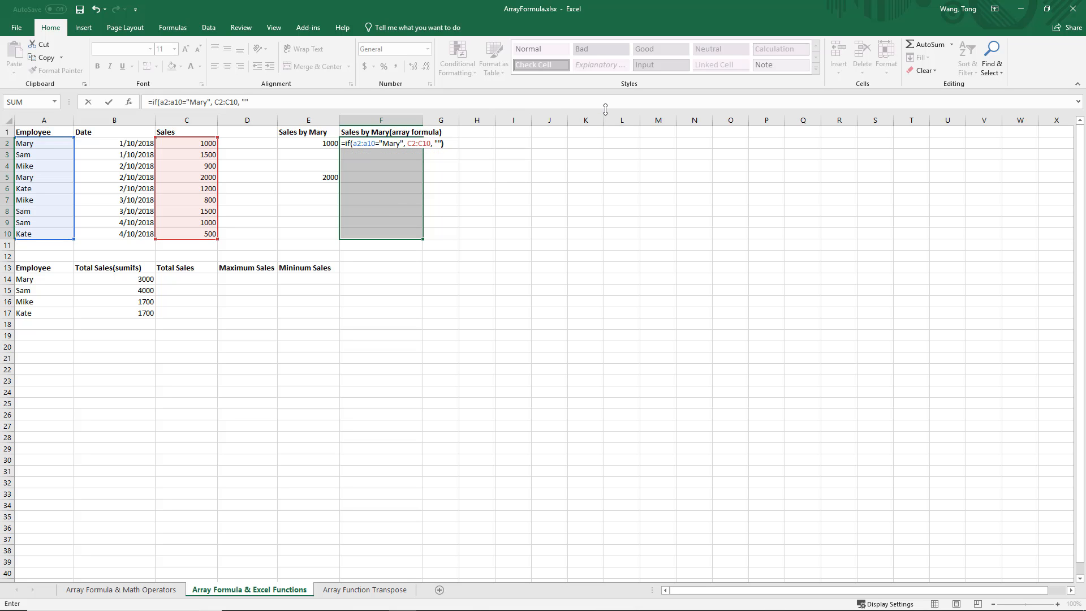
{"action": "key", "text": "ctrl+shift+Return"}
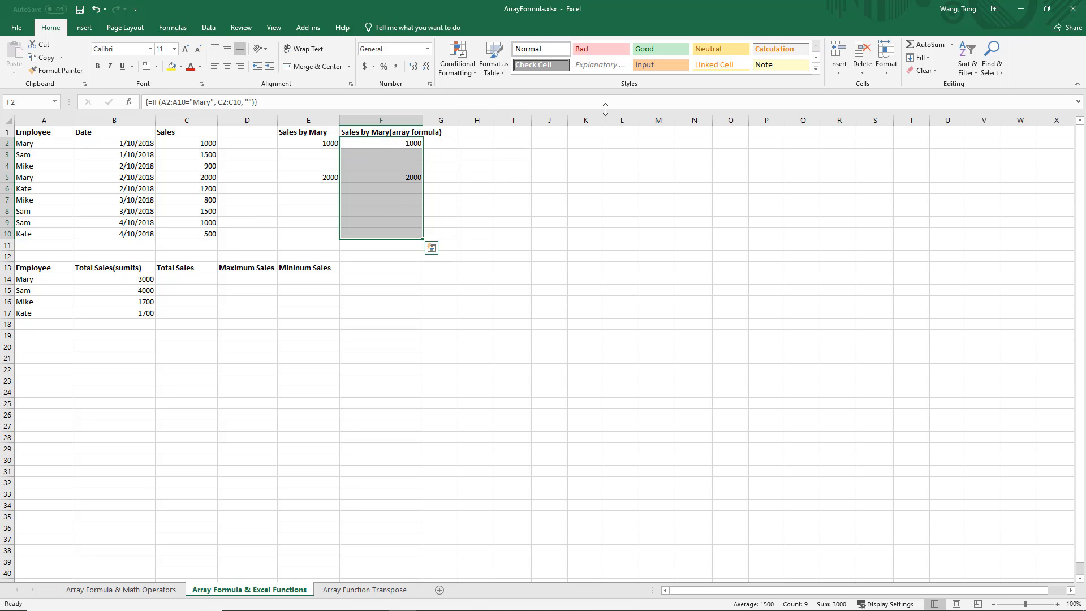
{"action": "left_click", "coordinate": [418, 199]}
{"action": "left_click_drag", "start_coordinate": [397, 145], "coordinate": [412, 231]}
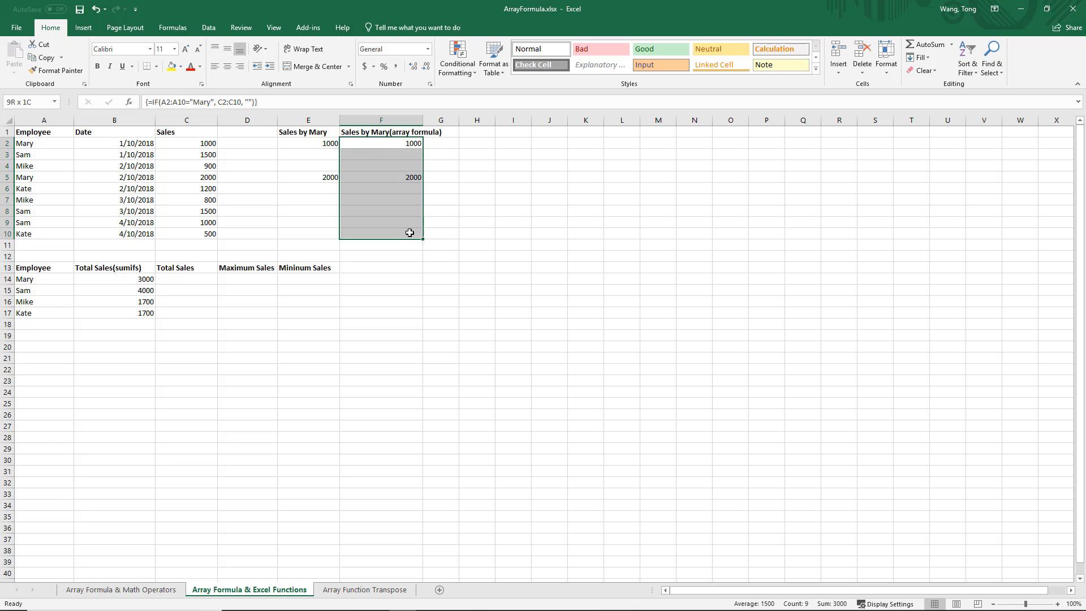
{"action": "left_click", "coordinate": [401, 189]}
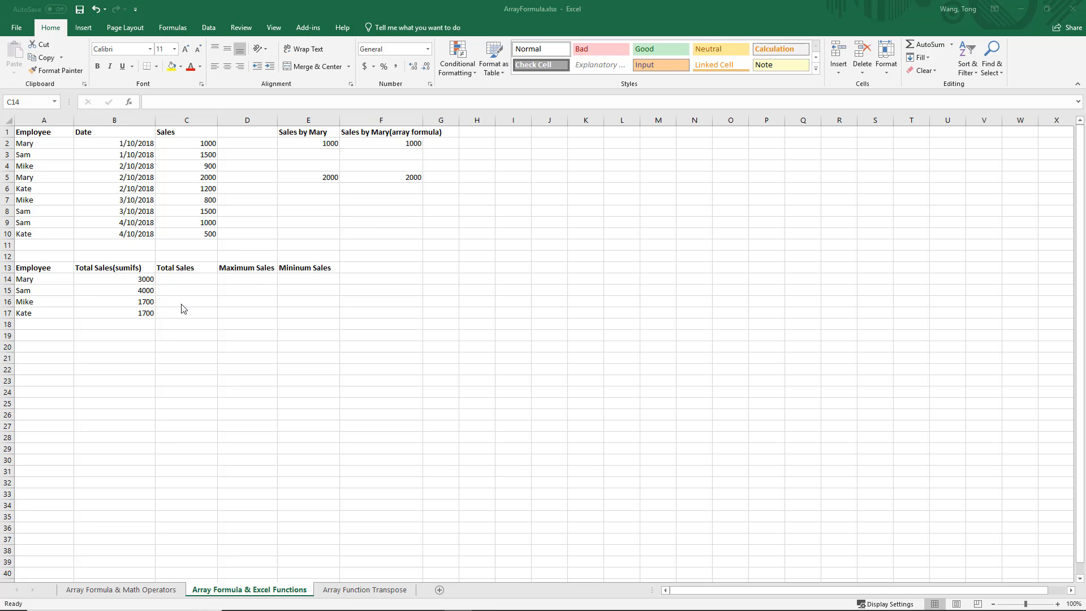
Step: Begin a SUM formula in C14 with a nested IF testing whether A2:$A$10 equals A14
{"action": "left_click", "coordinate": [184, 281]}
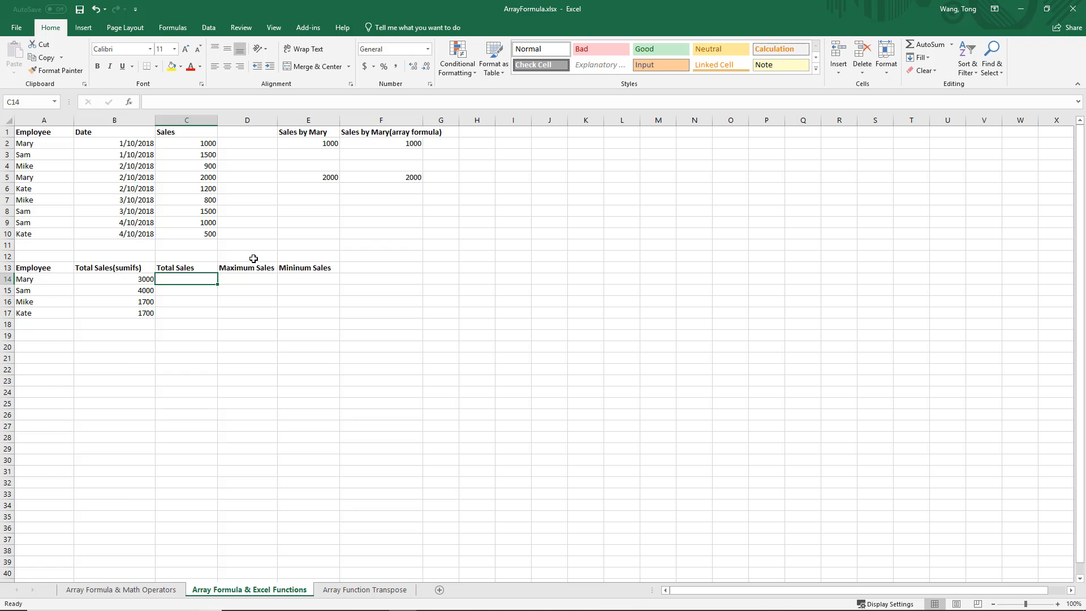
{"action": "type", "text": "=sum("}
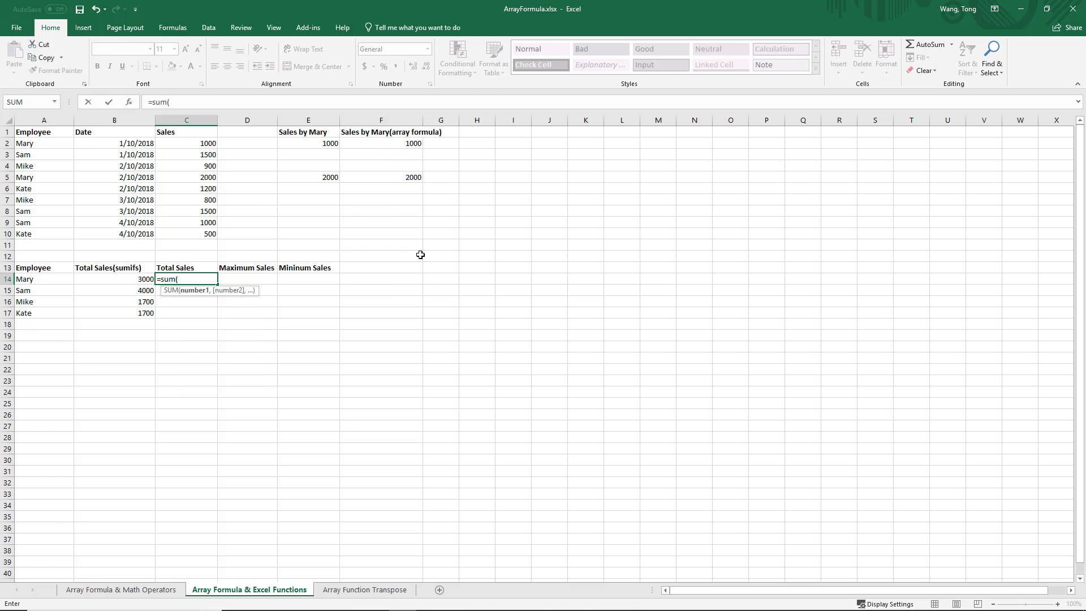
{"action": "type", "text": "if("}
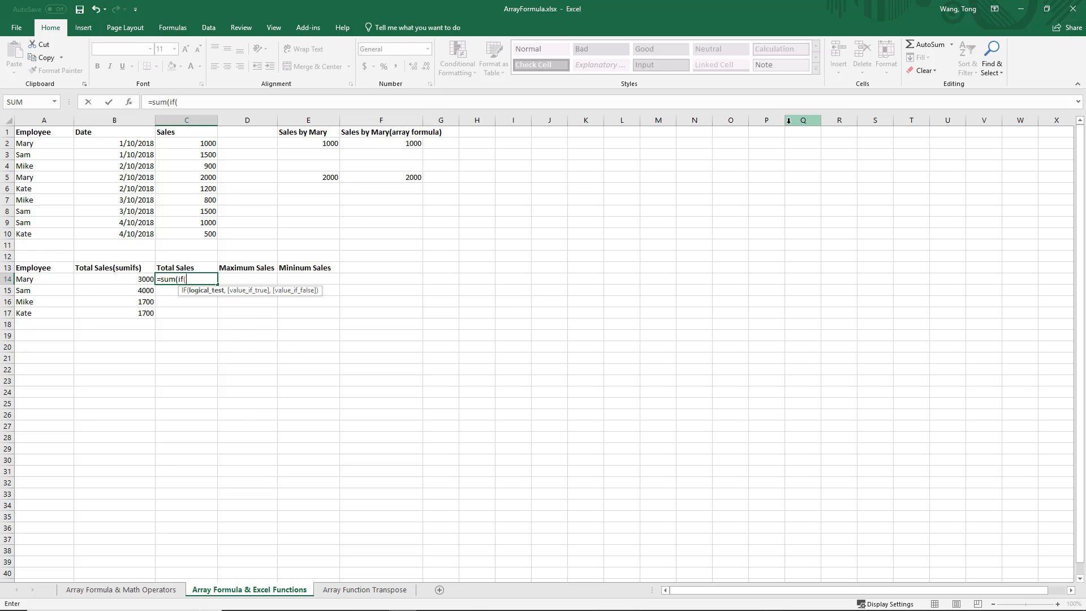
{"action": "type", "text": "A2:A10"}
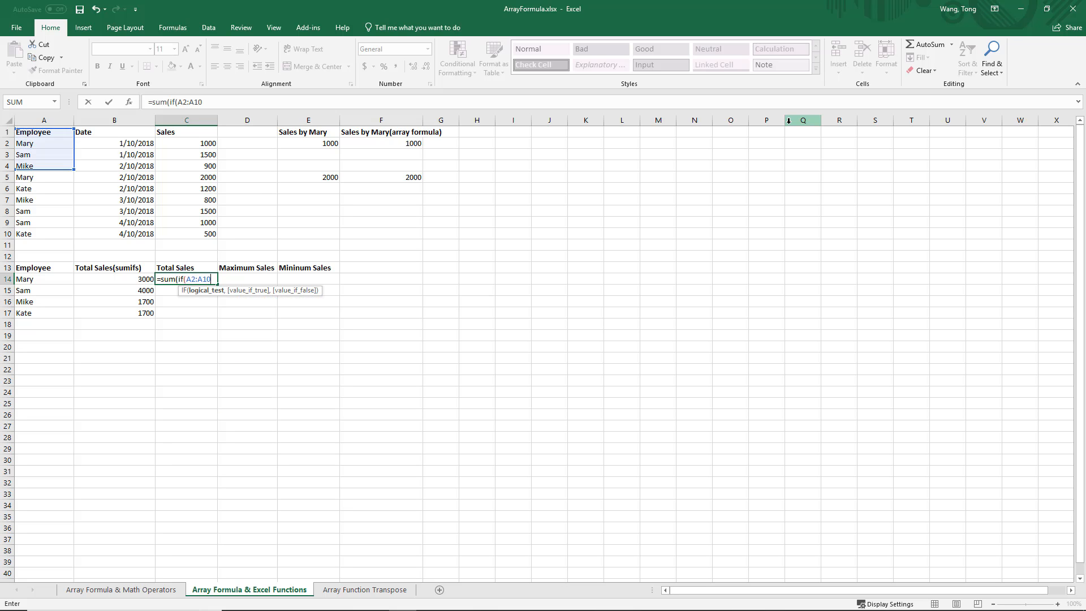
{"action": "key", "text": "F4"}
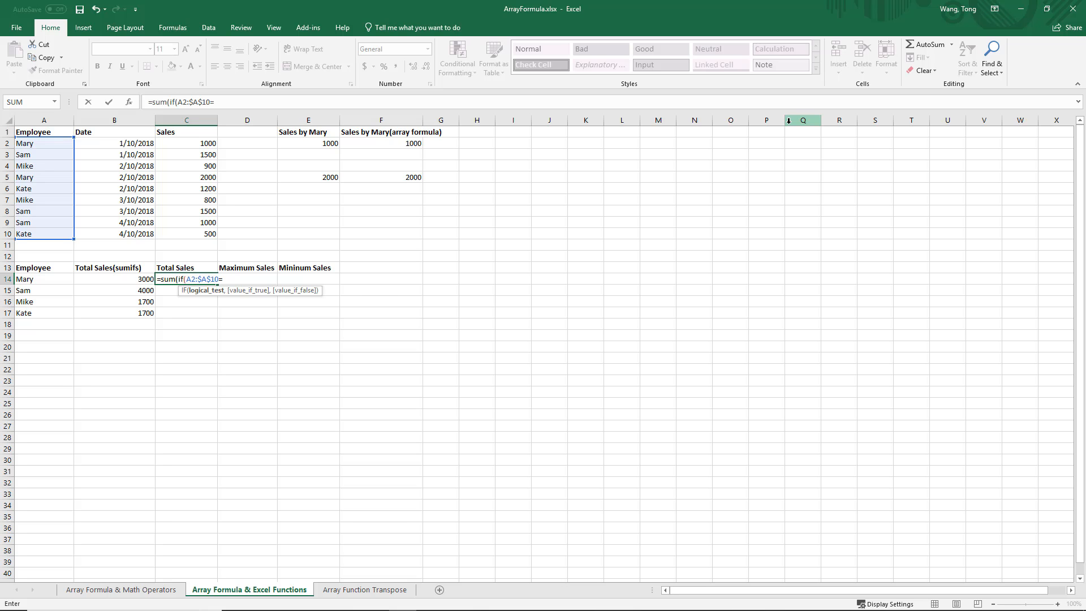
{"action": "type", "text": "=A14"}
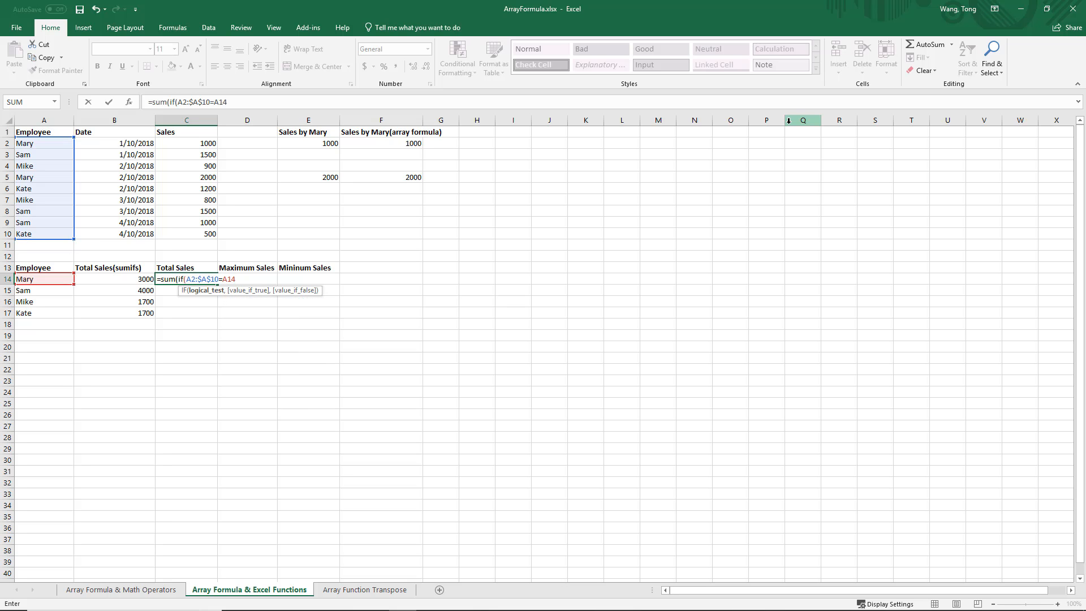
Step: Complete the IF with C2:$C$10 if true and "" if false, commit it as an array formula, and fill it down to C17
{"action": "type", "text": ",C2"}
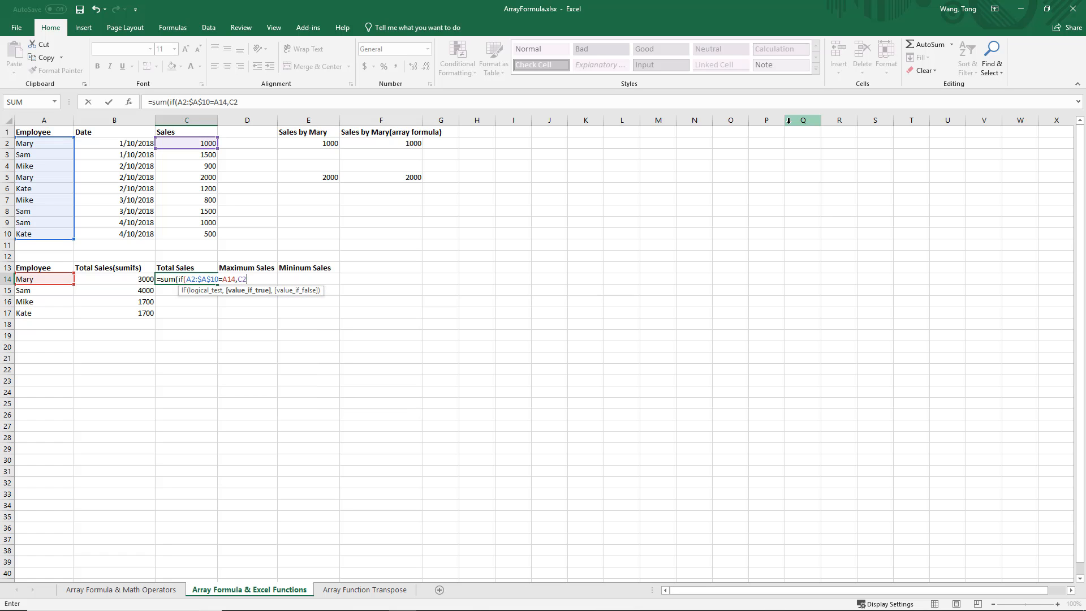
{"action": "type", "text": ":C10"}
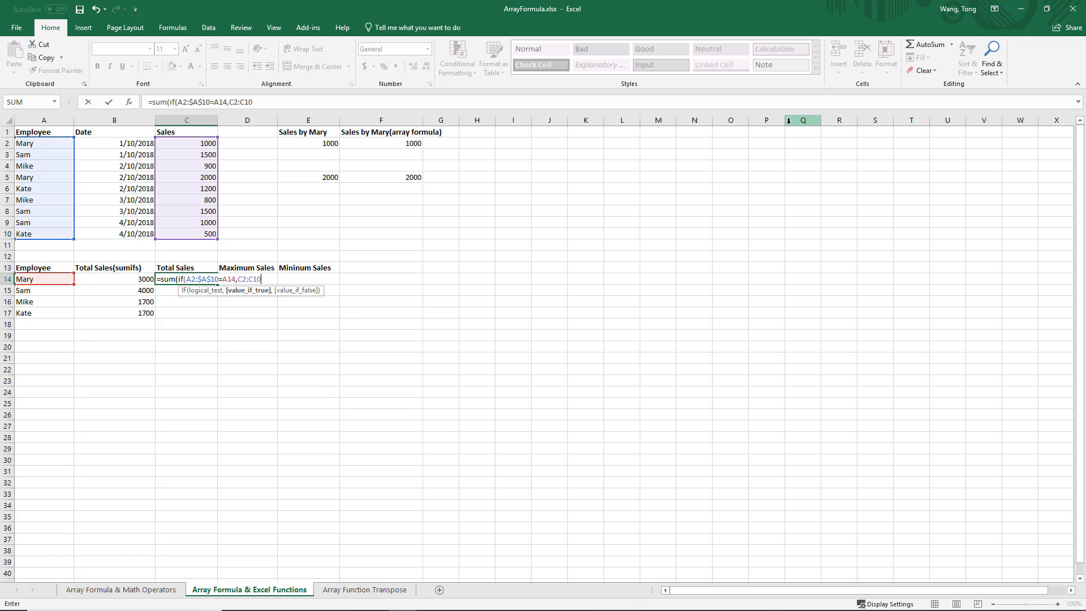
{"action": "key", "text": "F4"}
{"action": "type", "text": ","}
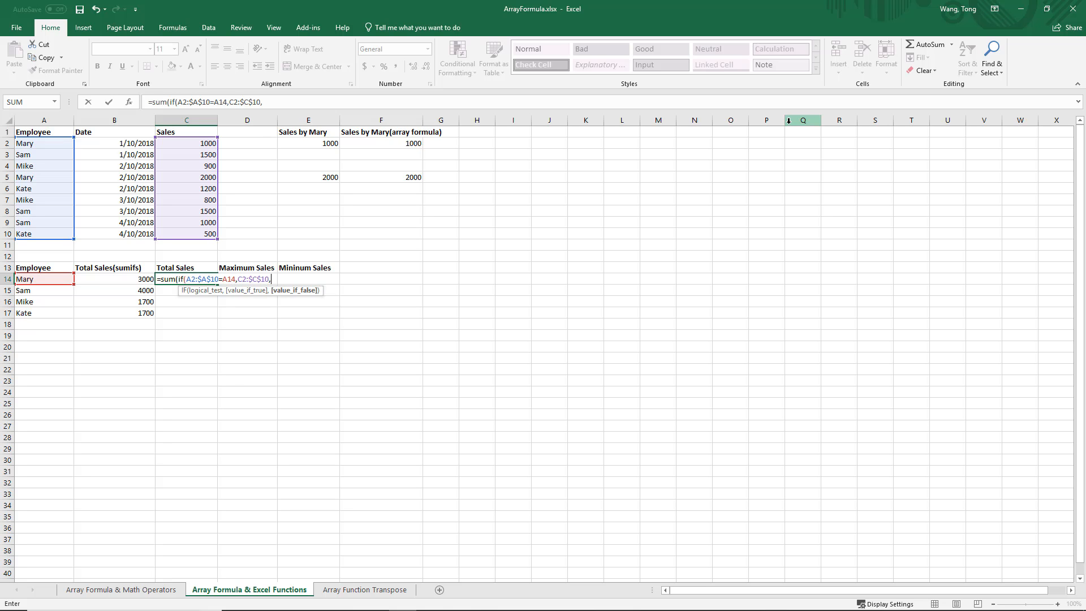
{"action": "type", "text": "\"\"))"}
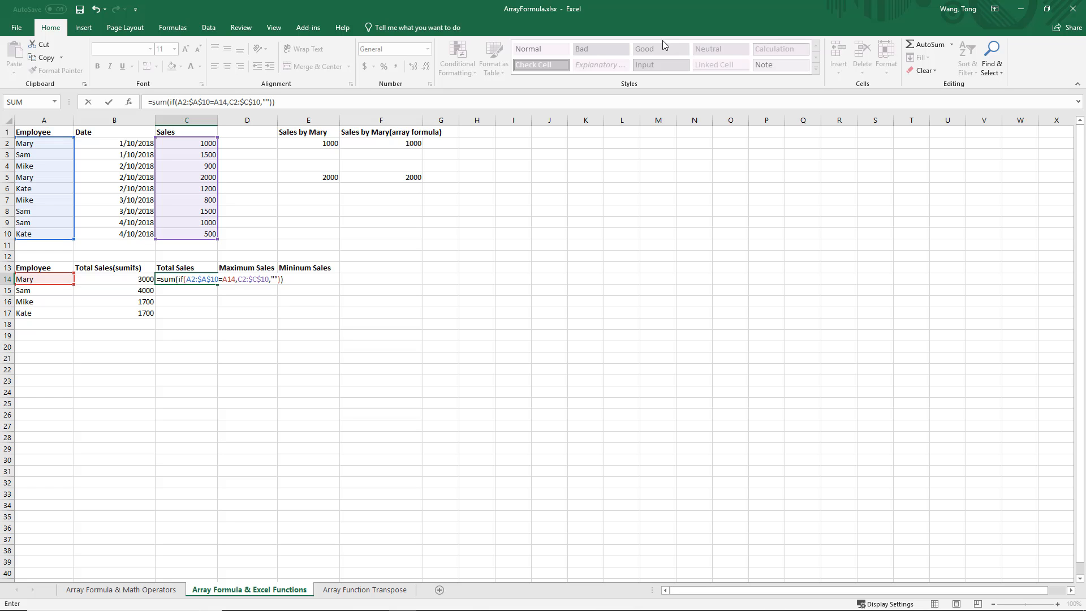
{"action": "key", "text": "ctrl+shift+Return"}
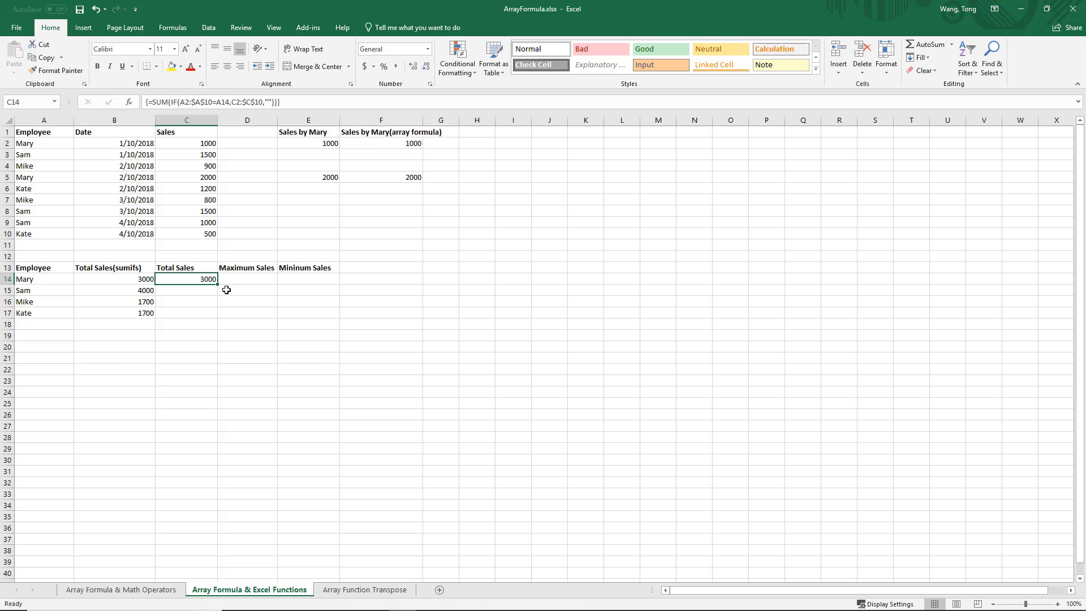
{"action": "left_click_drag", "start_coordinate": [217, 284], "coordinate": [221, 317]}
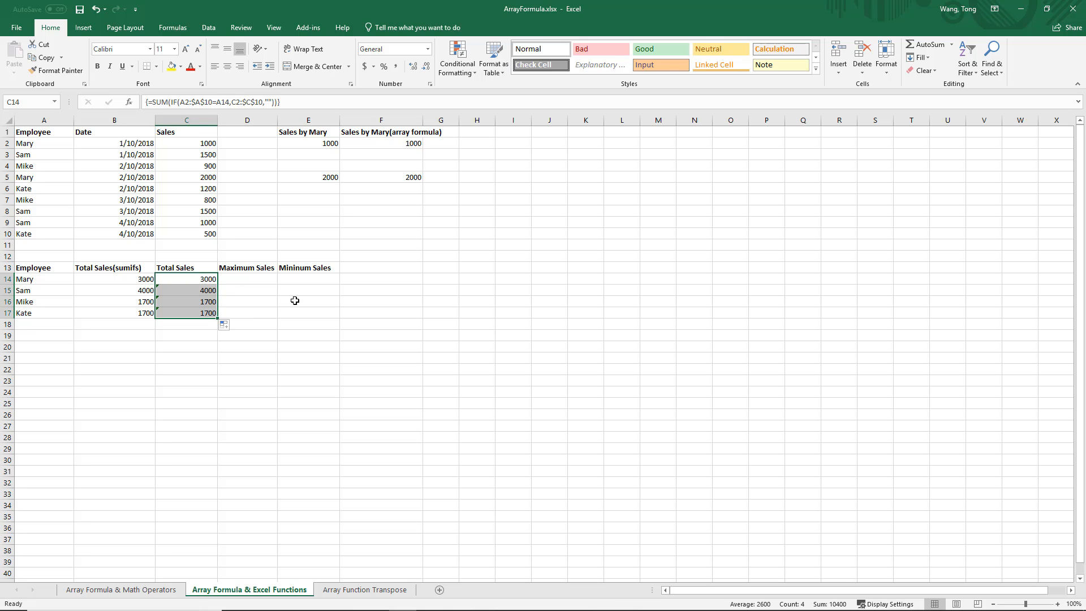
{"action": "left_click", "coordinate": [247, 290]}
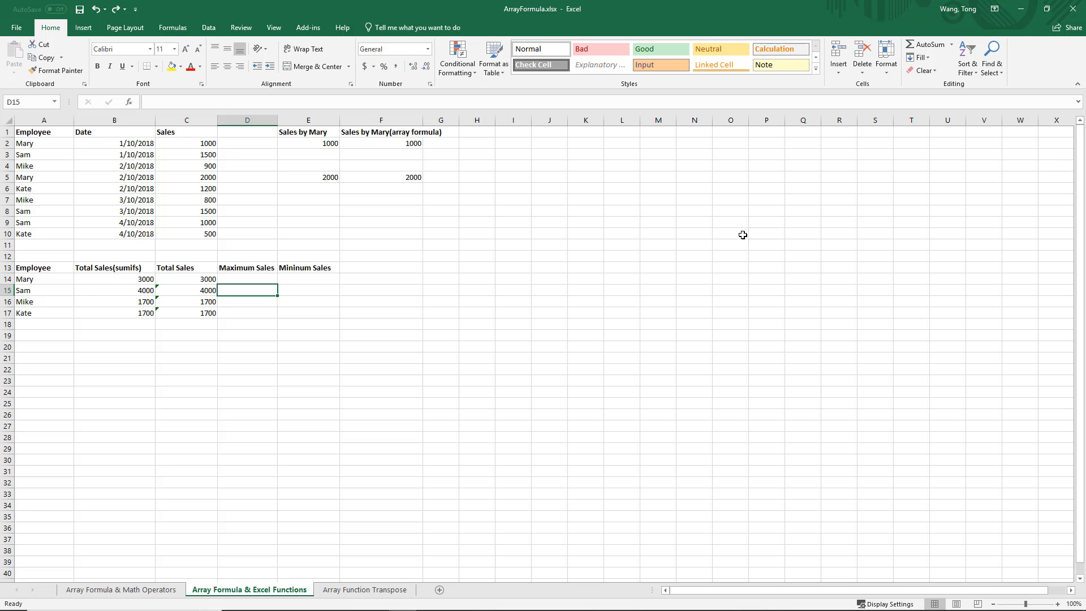
Step: Copy the formula text from C14 into D14 under Maximum Sales, keeping the references unchanged
{"action": "left_click", "coordinate": [245, 280]}
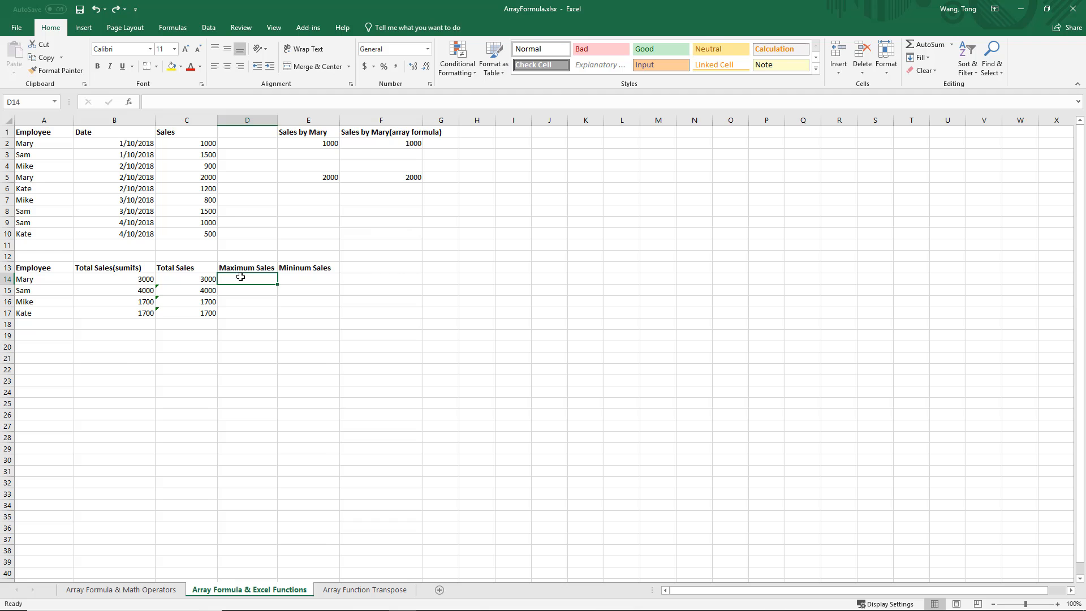
{"action": "double_click", "coordinate": [199, 279]}
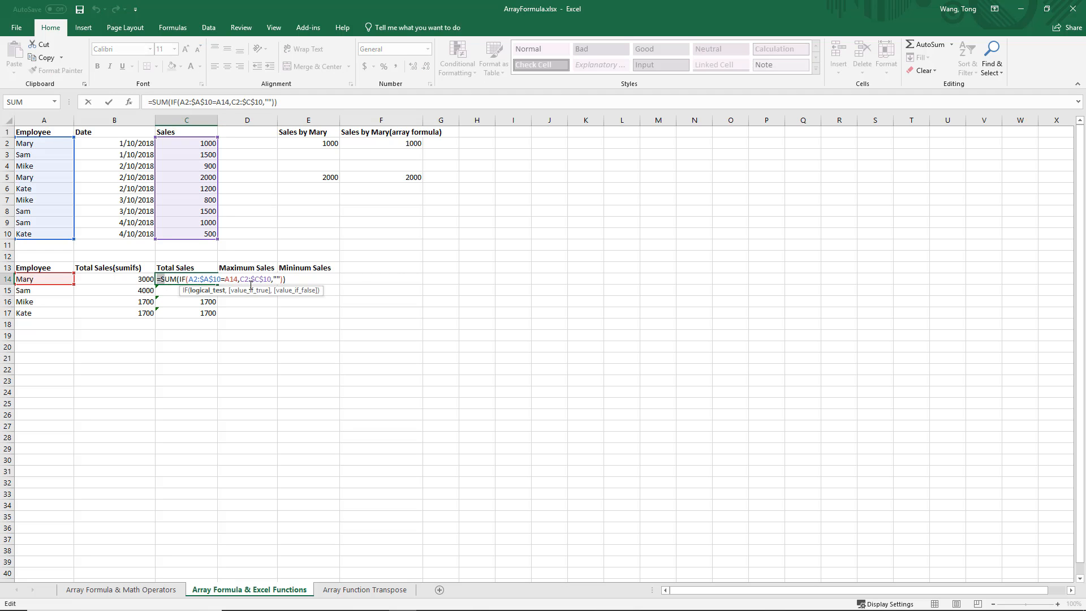
{"action": "left_click_drag", "start_coordinate": [251, 285], "coordinate": [303, 282]}
{"action": "key", "text": "ctrl+c"}
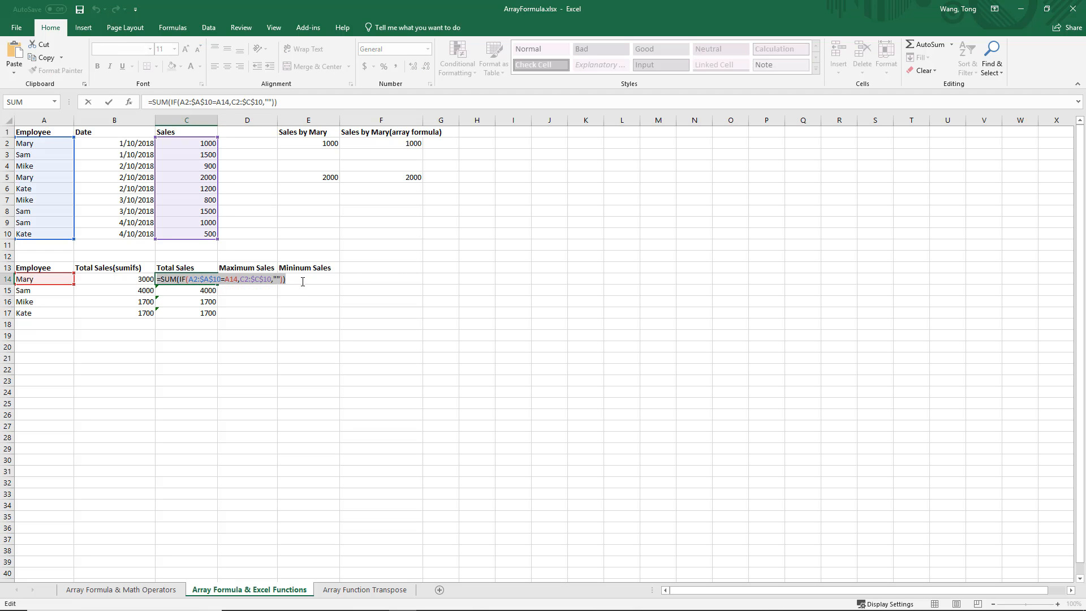
{"action": "key", "text": "Escape"}
{"action": "left_click", "coordinate": [272, 281]}
{"action": "key", "text": "ctrl+v"}
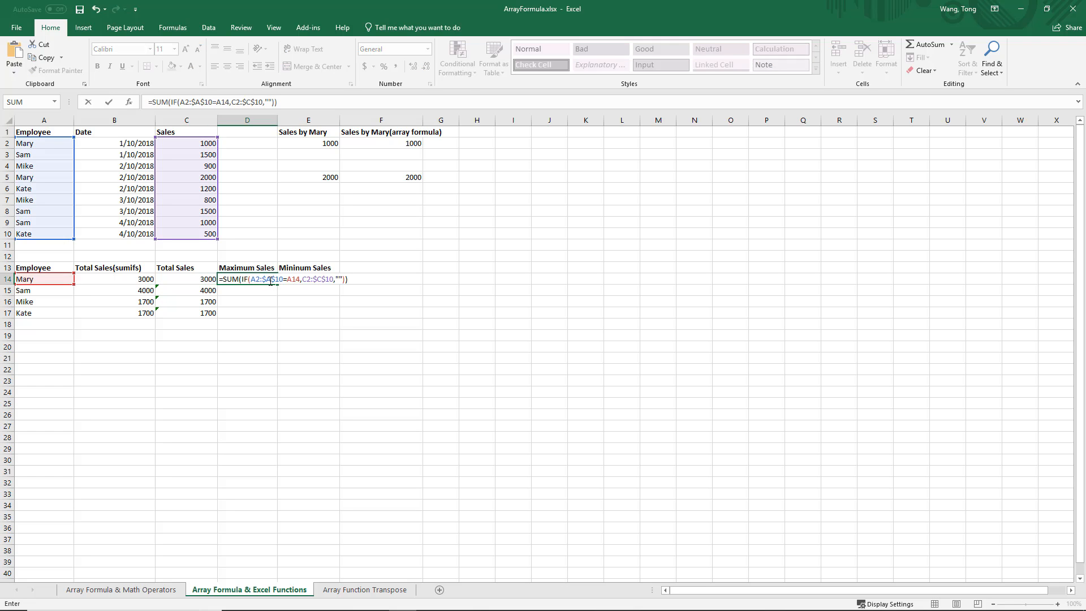
Step: Replace SUM with MAX in D14, commit it as an array formula, and fill it down to D17
{"action": "left_click_drag", "start_coordinate": [239, 279], "coordinate": [219, 280]}
{"action": "type", "text": "=MAX"}
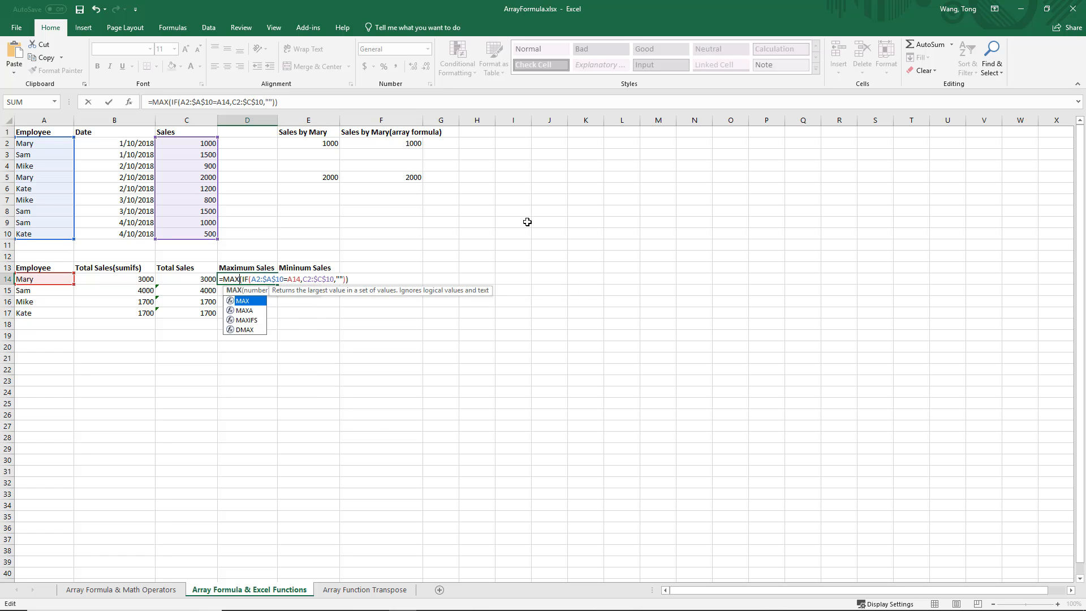
{"action": "key", "text": "ctrl+shift+Return"}
{"action": "key", "text": "shift+Down"}
{"action": "key", "text": "shift+Down"}
{"action": "key", "text": "shift+Down"}
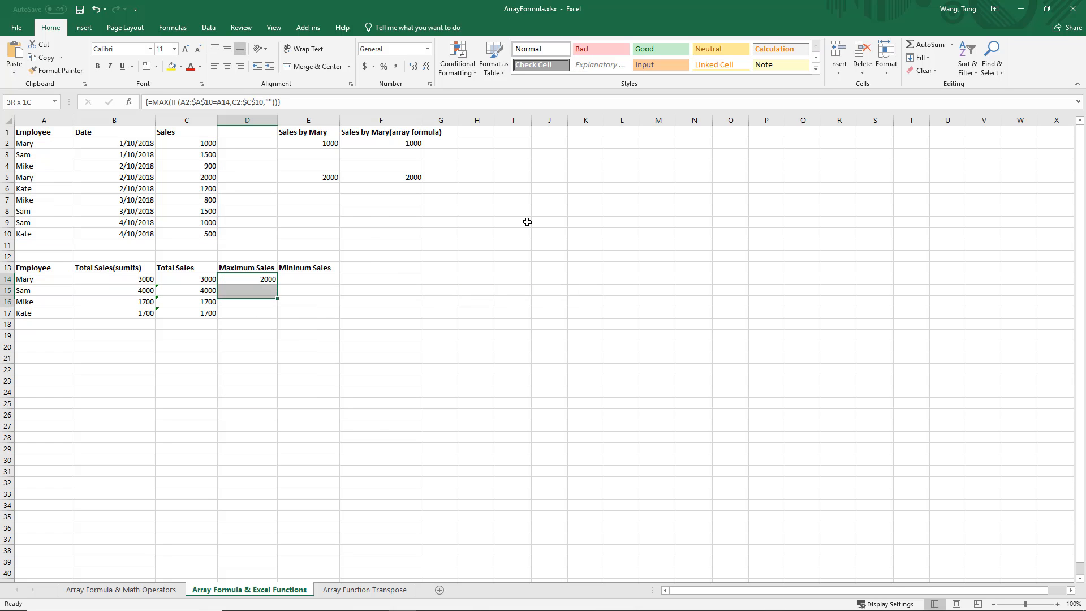
{"action": "key", "text": "ctrl+d"}
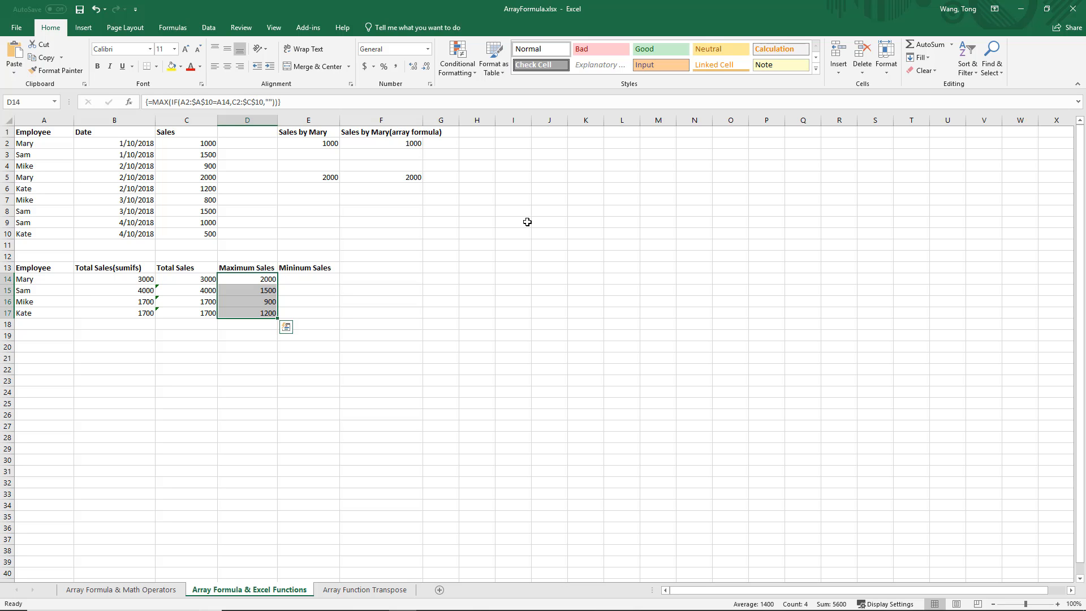
{"action": "left_click", "coordinate": [328, 279]}
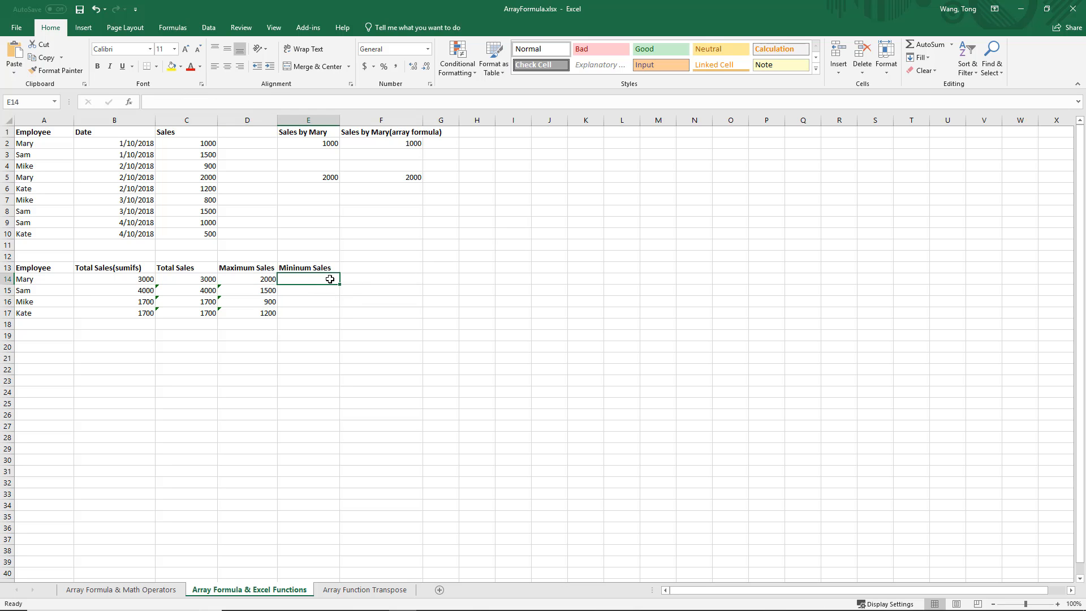
{"action": "type", "text": "=m"}
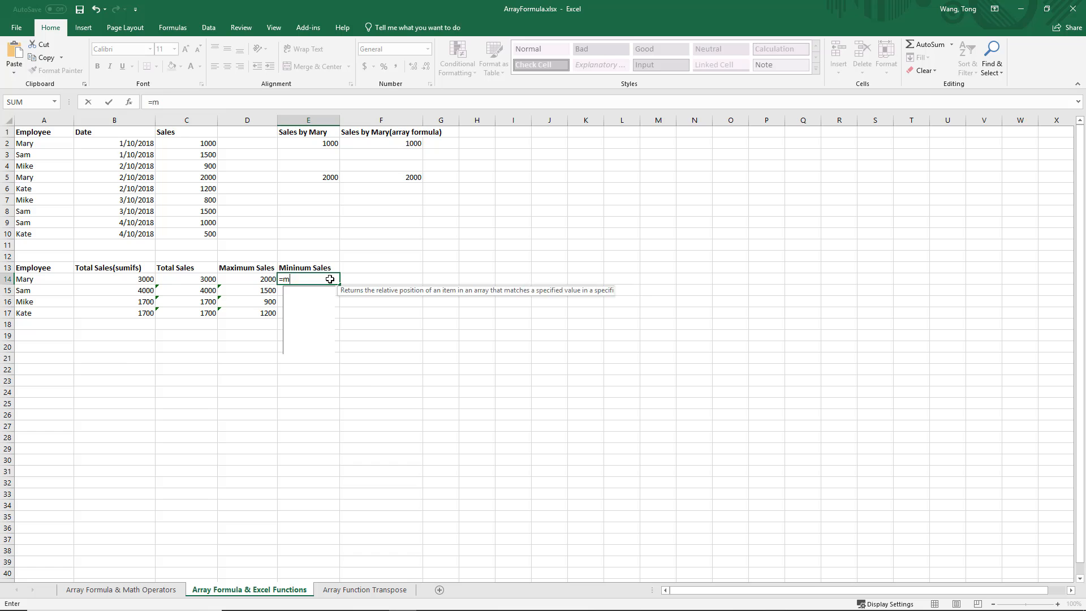
{"action": "key", "text": "Escape"}
{"action": "key", "text": "Escape"}
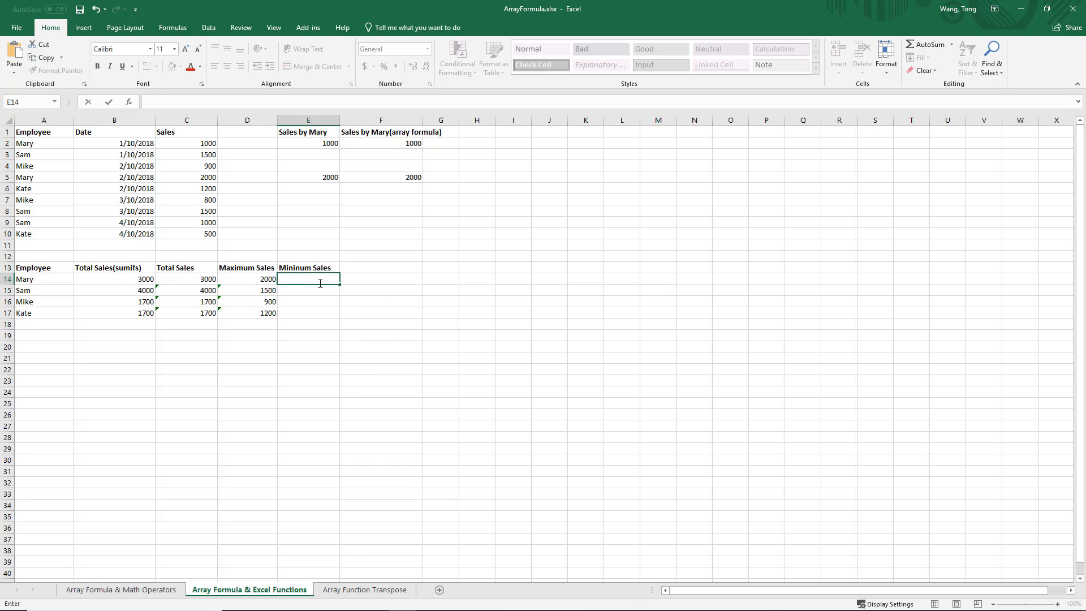
{"action": "left_click", "coordinate": [282, 303]}
Step: Copy the MAX formula text from D14 into E14 under the minimum sales heading
{"action": "double_click", "coordinate": [257, 278]}
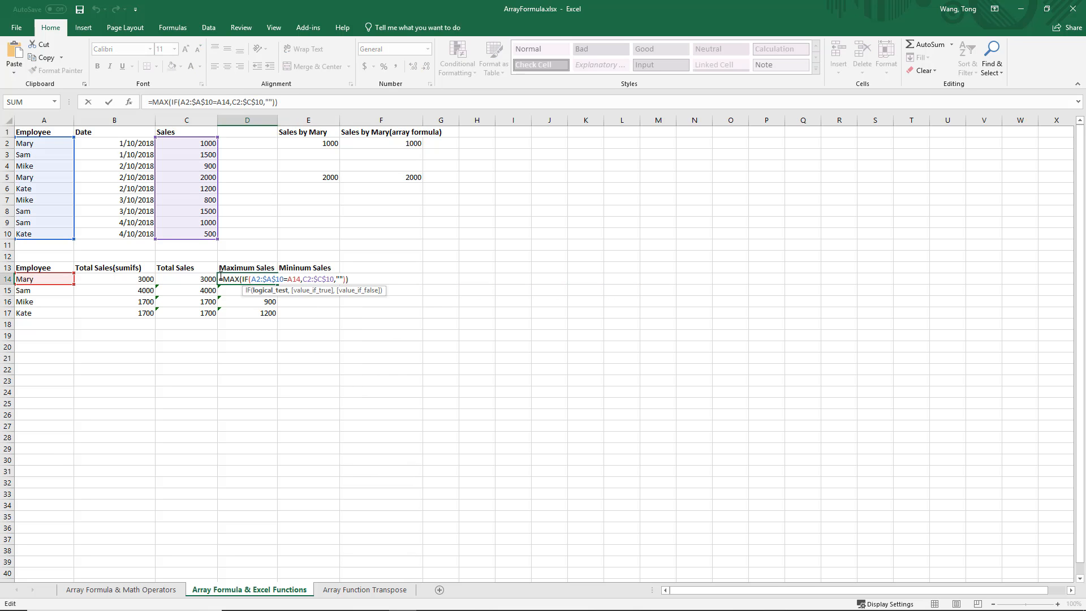
{"action": "left_click_drag", "start_coordinate": [220, 279], "coordinate": [361, 277]}
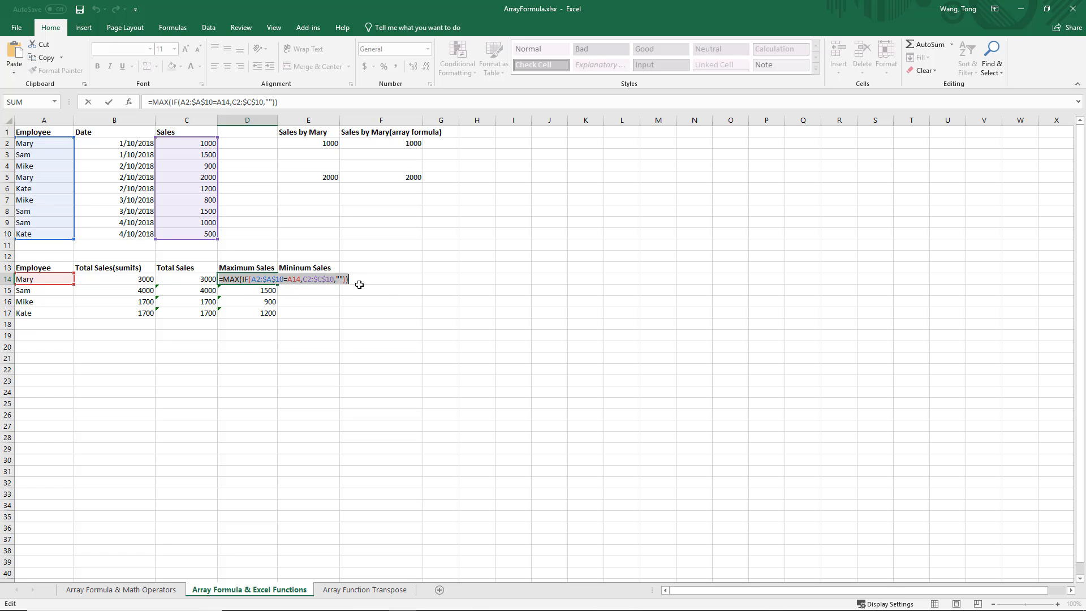
{"action": "key", "text": "Escape"}
{"action": "double_click", "coordinate": [304, 279]}
{"action": "key", "text": "ctrl+v"}
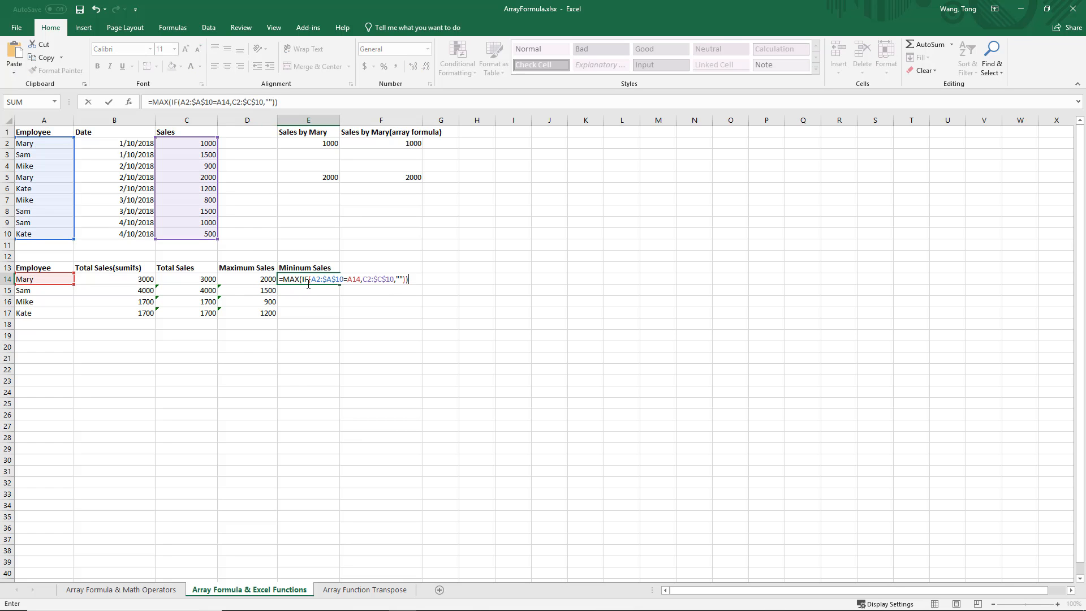
Step: Replace MAX with MIN in E14, commit it as an array formula, and fill it down to E17
{"action": "left_click_drag", "start_coordinate": [301, 279], "coordinate": [283, 279]}
{"action": "type", "text": "MIN"}
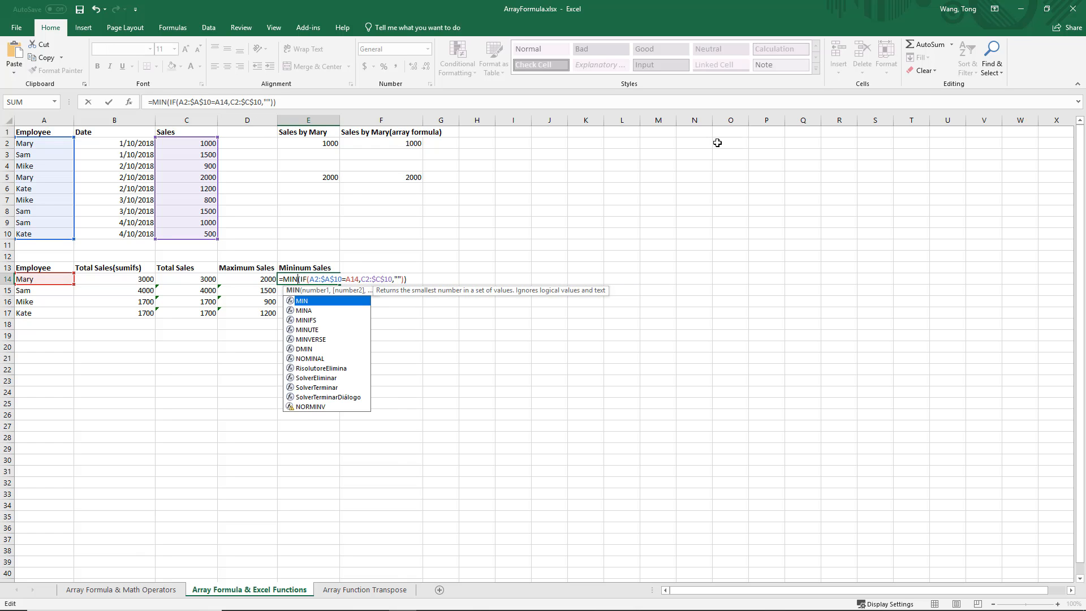
{"action": "key", "text": "ctrl+Return"}
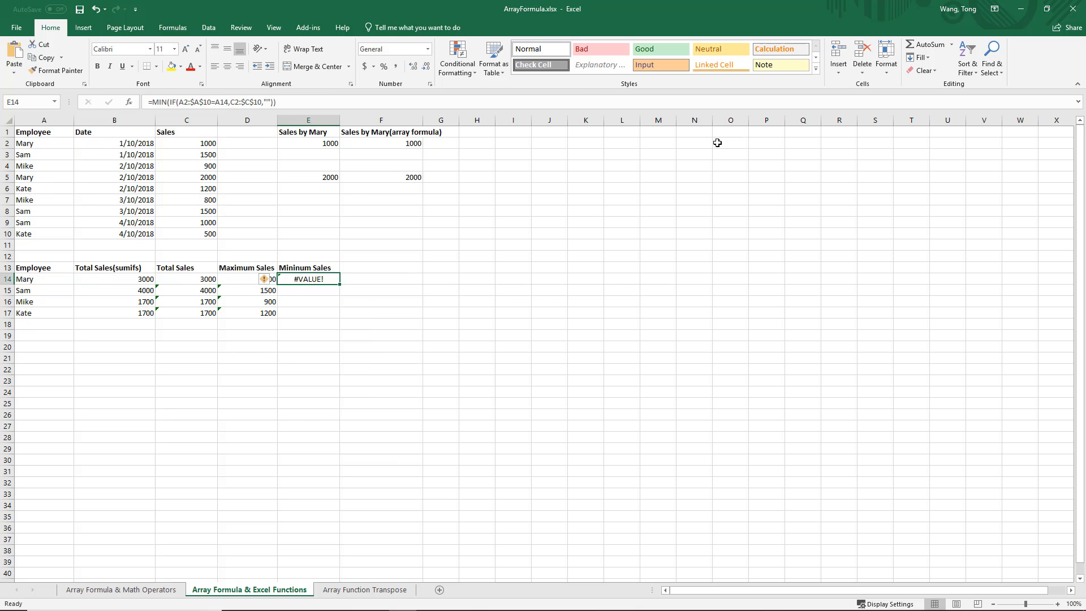
{"action": "double_click", "coordinate": [322, 279]}
{"action": "key", "text": "ctrl+shift+Return"}
{"action": "left_click_drag", "start_coordinate": [342, 287], "coordinate": [342, 317]}
{"action": "left_click", "coordinate": [429, 308]}
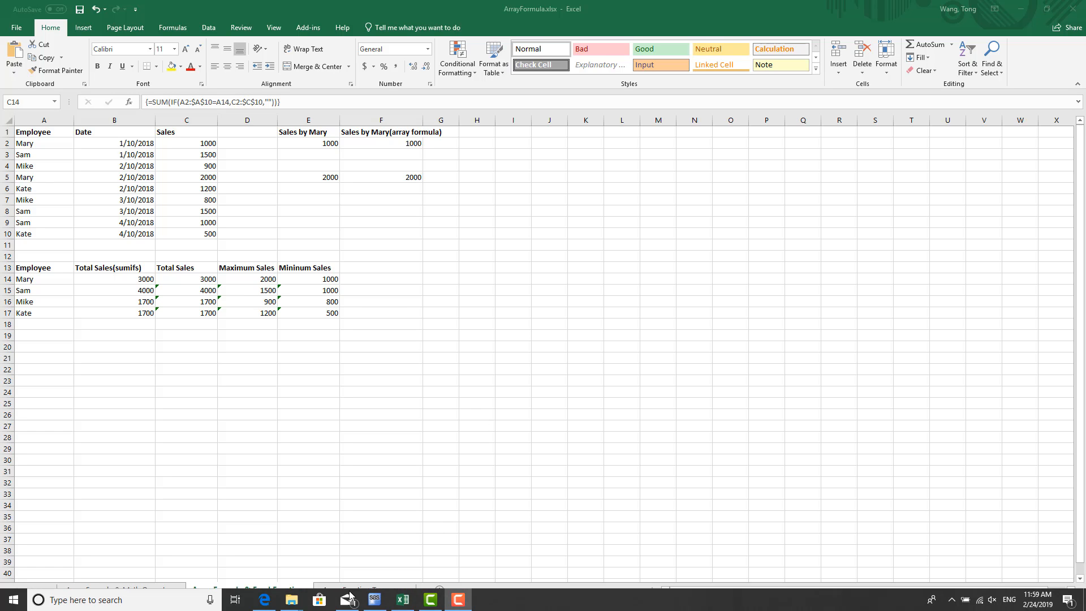
Step: Switch to the Array Function Transpose sheet and select E3:I4 as the two-row, five-column destination for the table
{"action": "left_click", "coordinate": [373, 590]}
{"action": "left_click", "coordinate": [373, 591]}
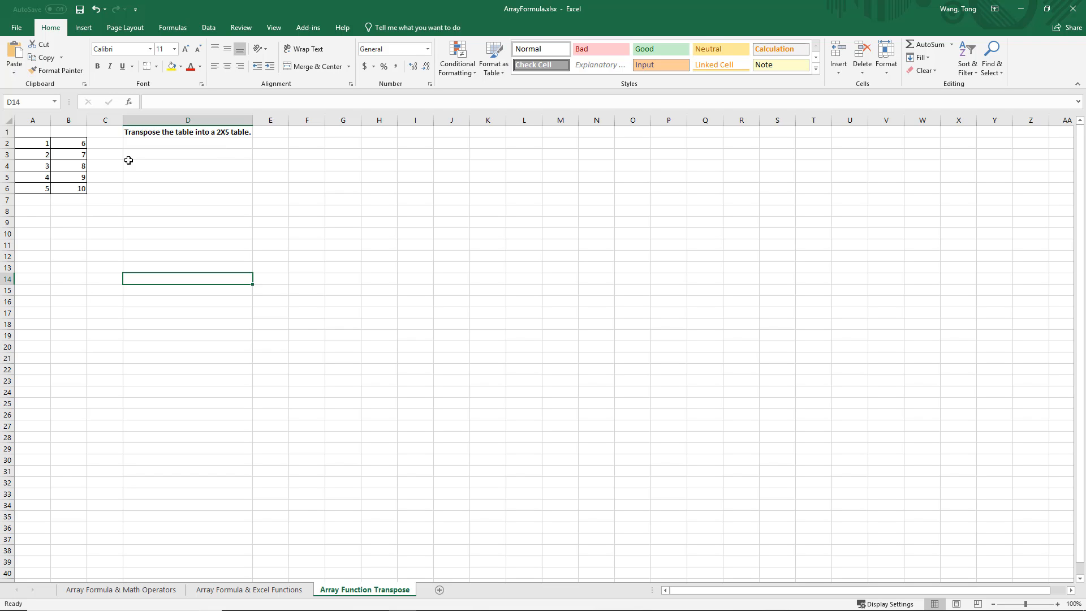
{"action": "left_click_drag", "start_coordinate": [35, 146], "coordinate": [68, 190]}
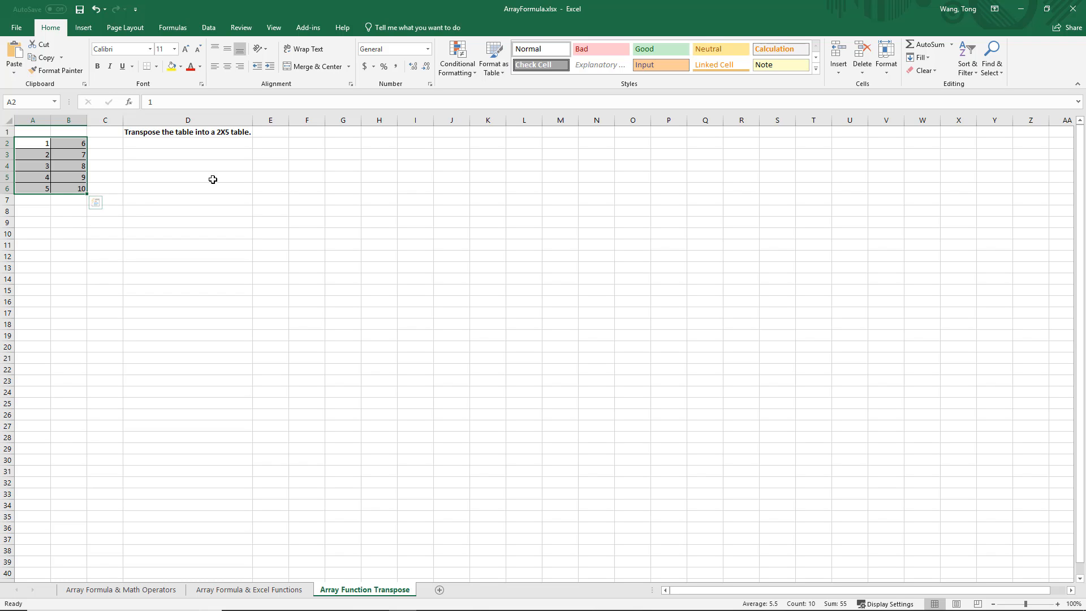
{"action": "left_click", "coordinate": [268, 156]}
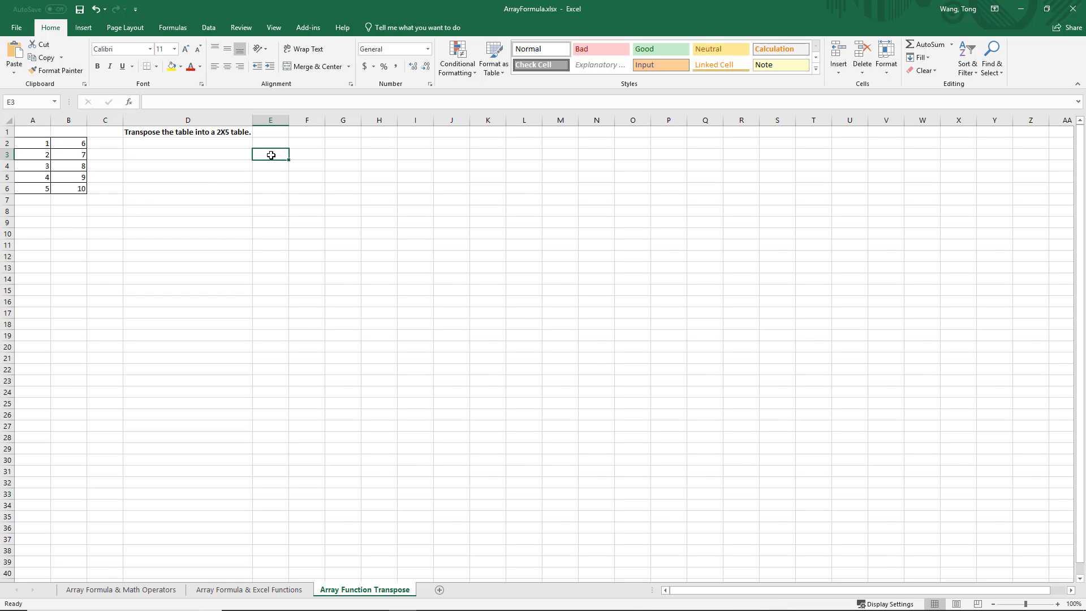
{"action": "left_click_drag", "start_coordinate": [281, 158], "coordinate": [430, 167]}
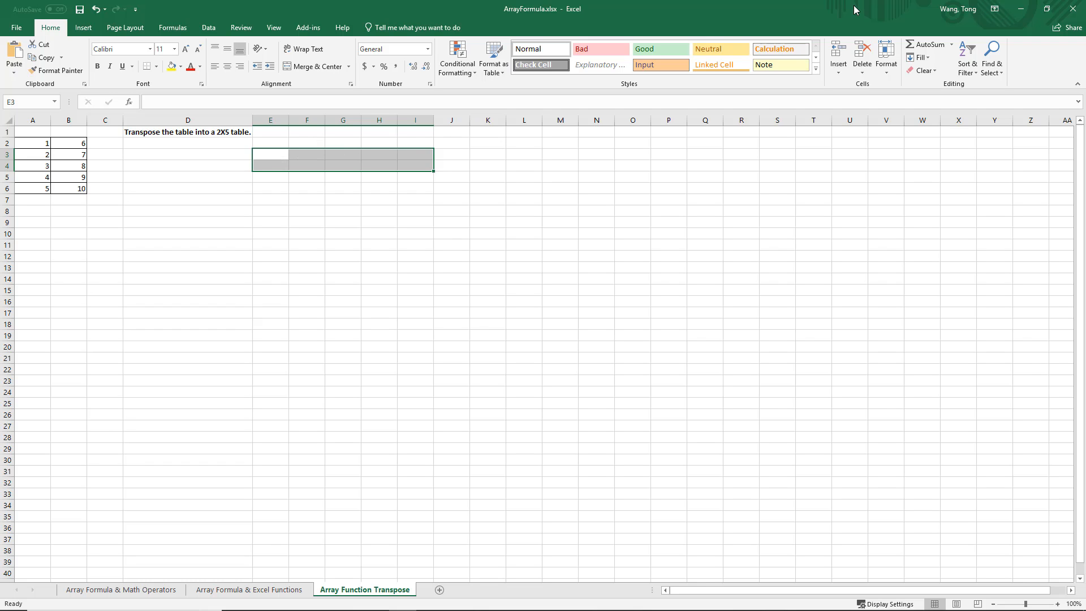
Step: Enter =TRANSPOSE(A2:B6) as an array formula across E3:I4
{"action": "type", "text": "="}
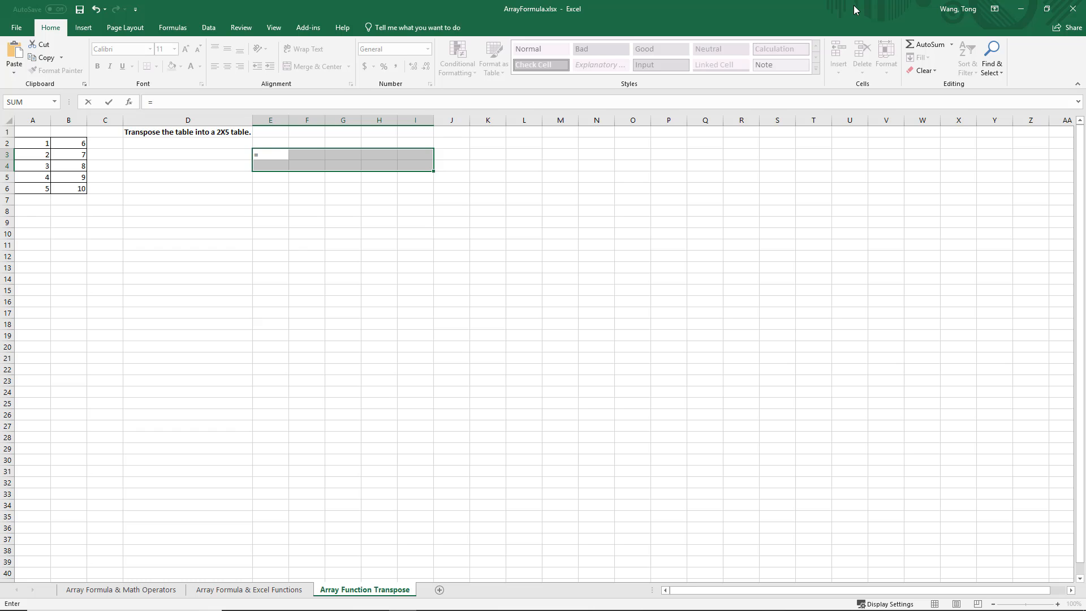
{"action": "type", "text": "TRANSPOSE("}
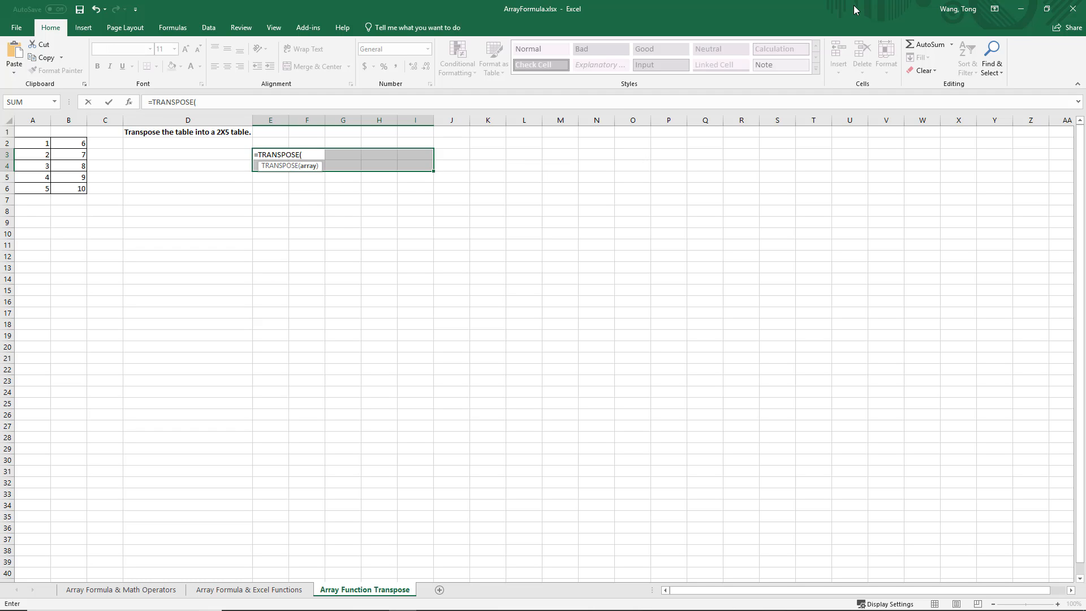
{"action": "key", "text": "Left"}
{"action": "key", "text": "Left"}
{"action": "key", "text": "Left"}
{"action": "key", "text": "Left"}
{"action": "key", "text": "Up"}
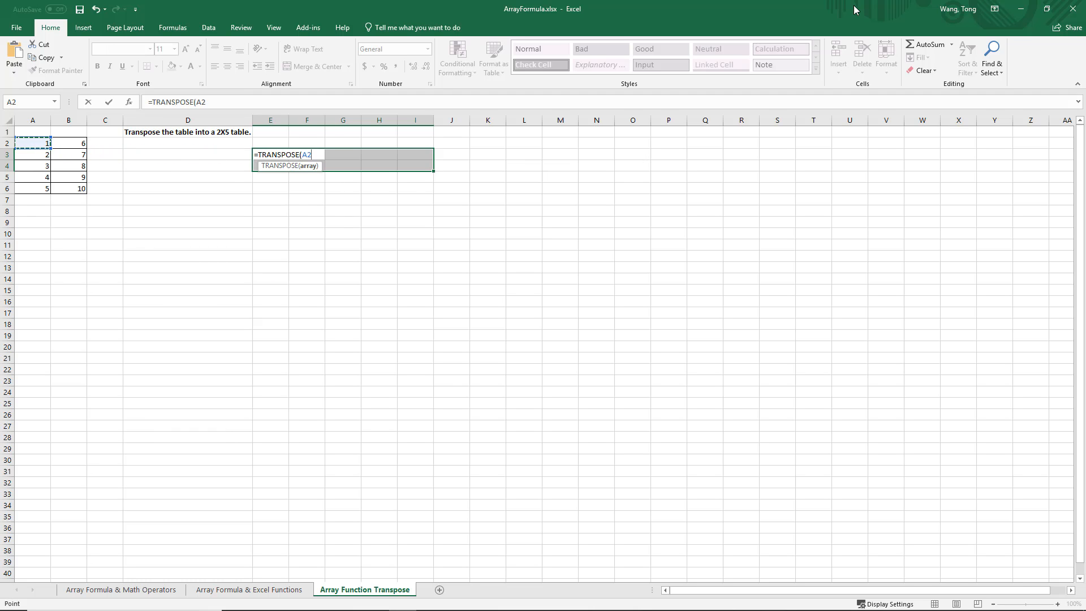
{"action": "key", "text": "shift+Down"}
{"action": "key", "text": "shift+Down"}
{"action": "key", "text": "shift+Down"}
{"action": "key", "text": "shift+Down"}
{"action": "key", "text": "shift+Right"}
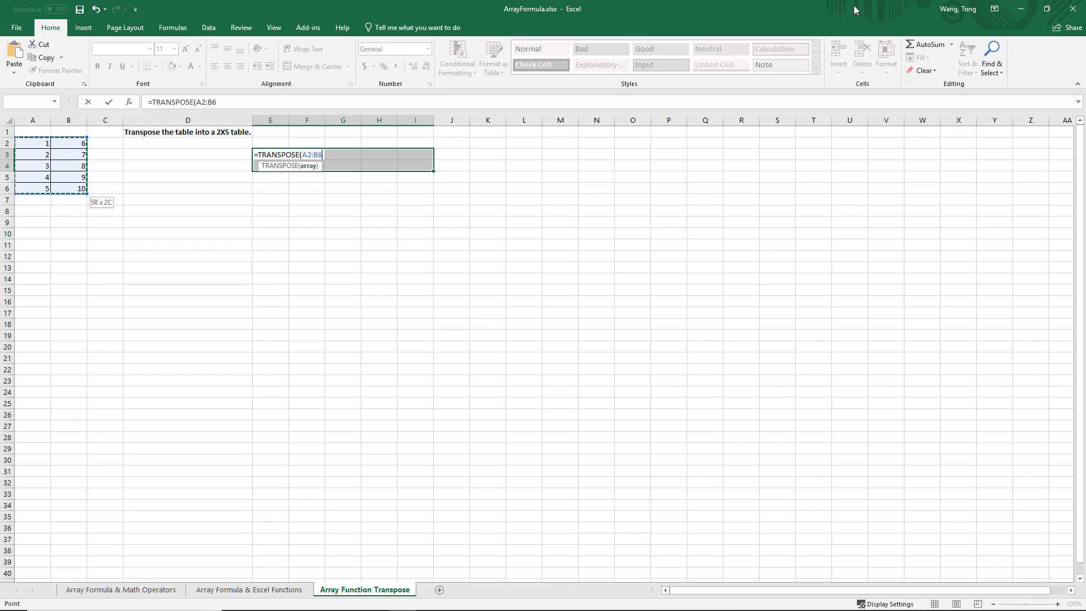
{"action": "type", "text": ")"}
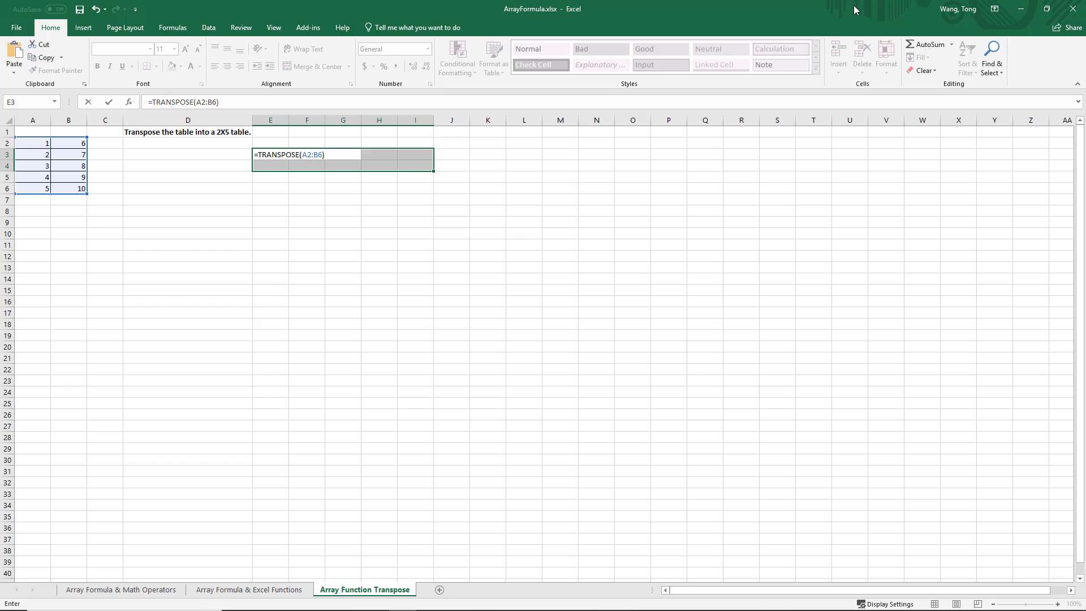
{"action": "key", "text": "ctrl+shift+Return"}
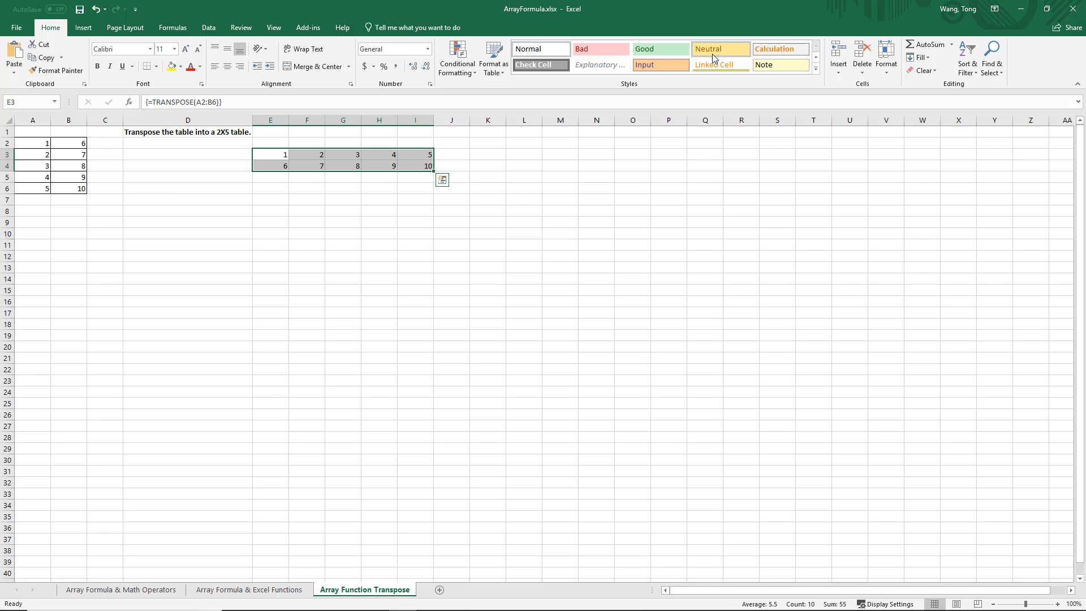